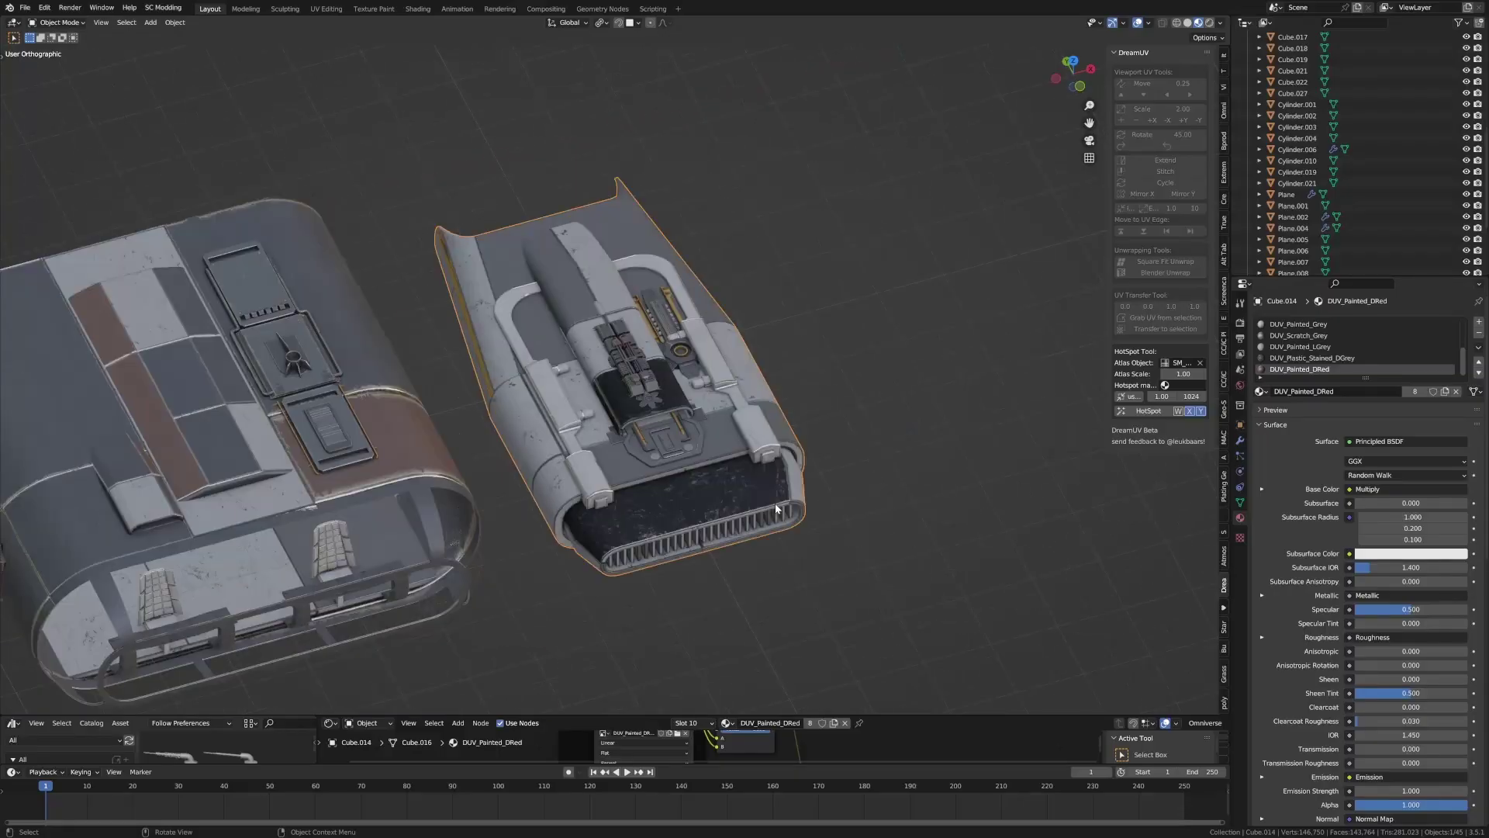
Orbit and zoom onto engine part Cube.014 beside the hull, showing its DUV_Painted_DRed material
middle_click_drag(775, 503, 687, 467)
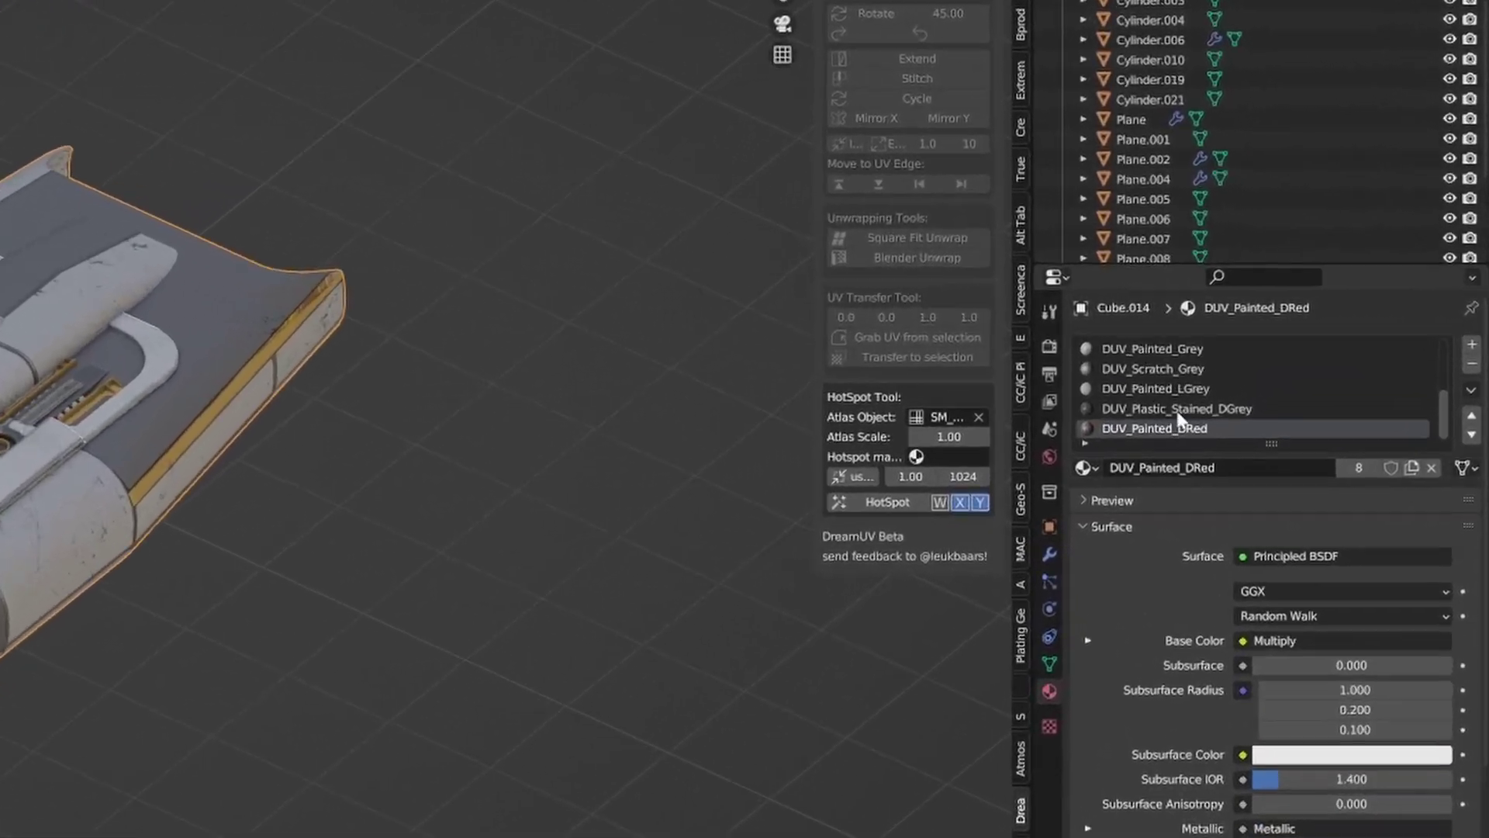
scroll(1174, 396, "up", 4)
scroll(1174, 393, "down", 3)
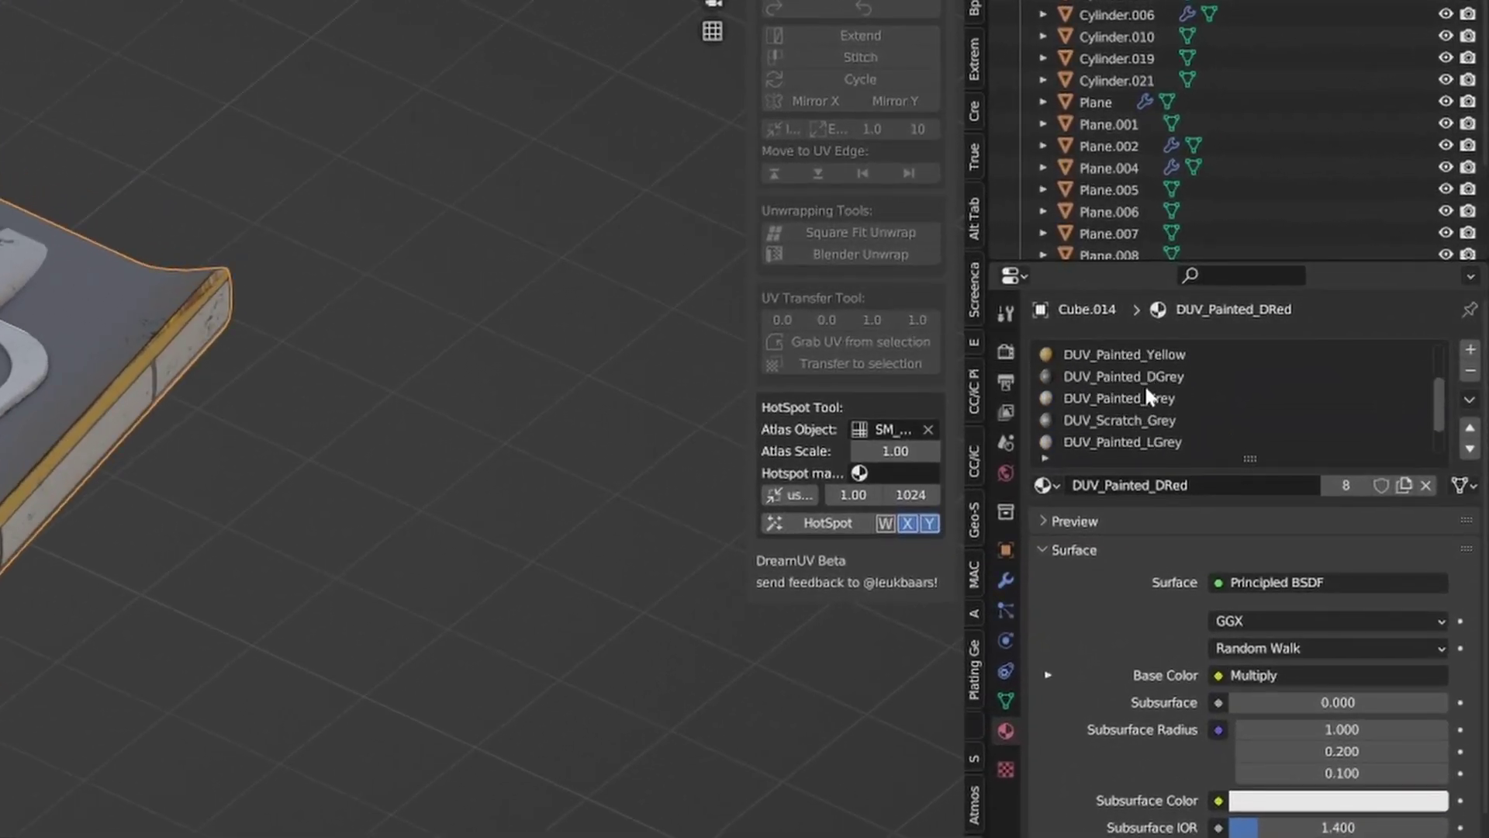
scroll(1177, 393, "up", 3)
scroll(1179, 394, "down", 4)
scroll(1153, 393, "up", 5)
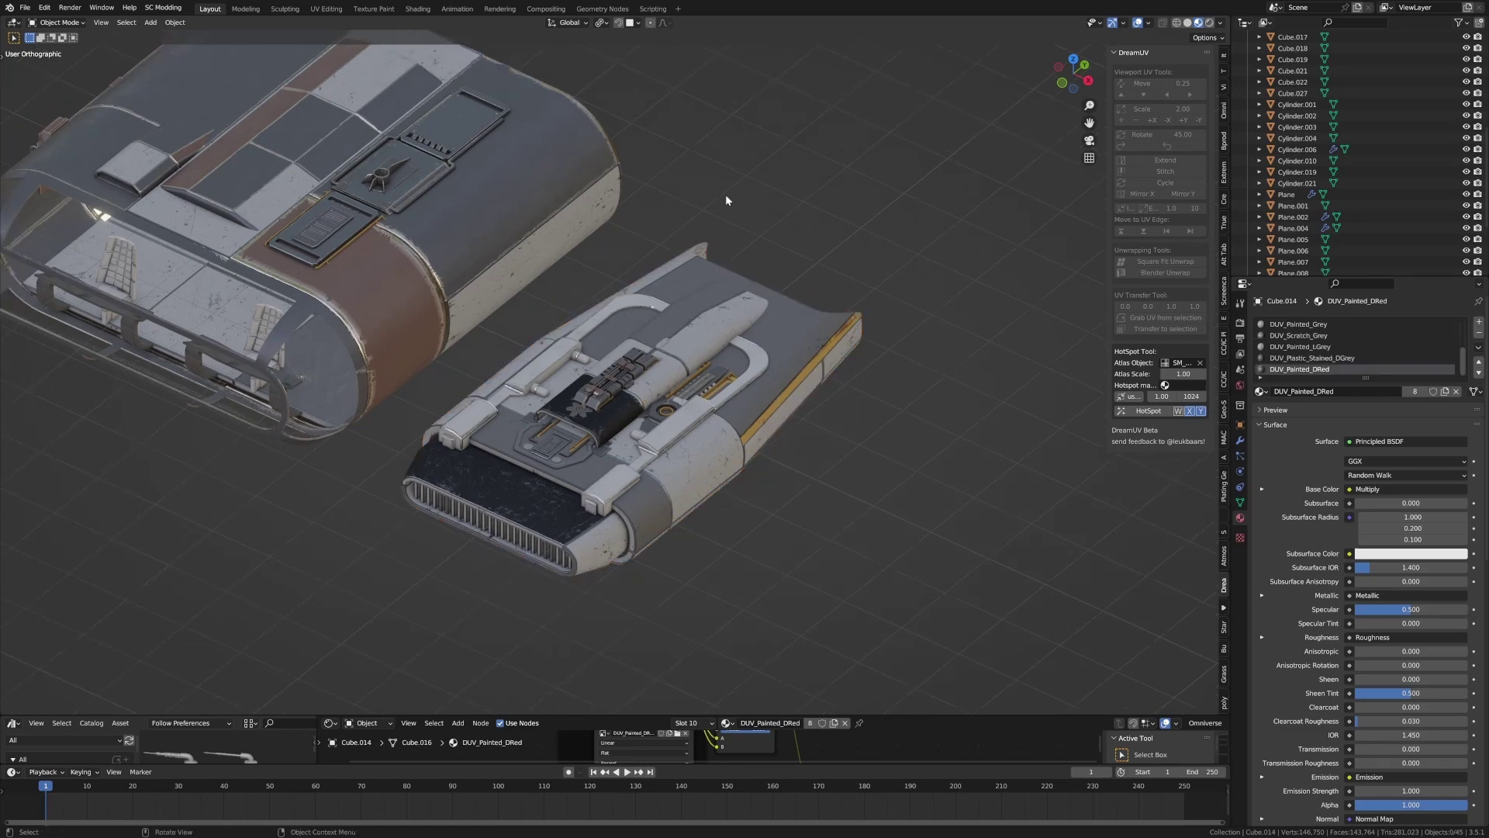
scroll(1322, 325, "up", 5)
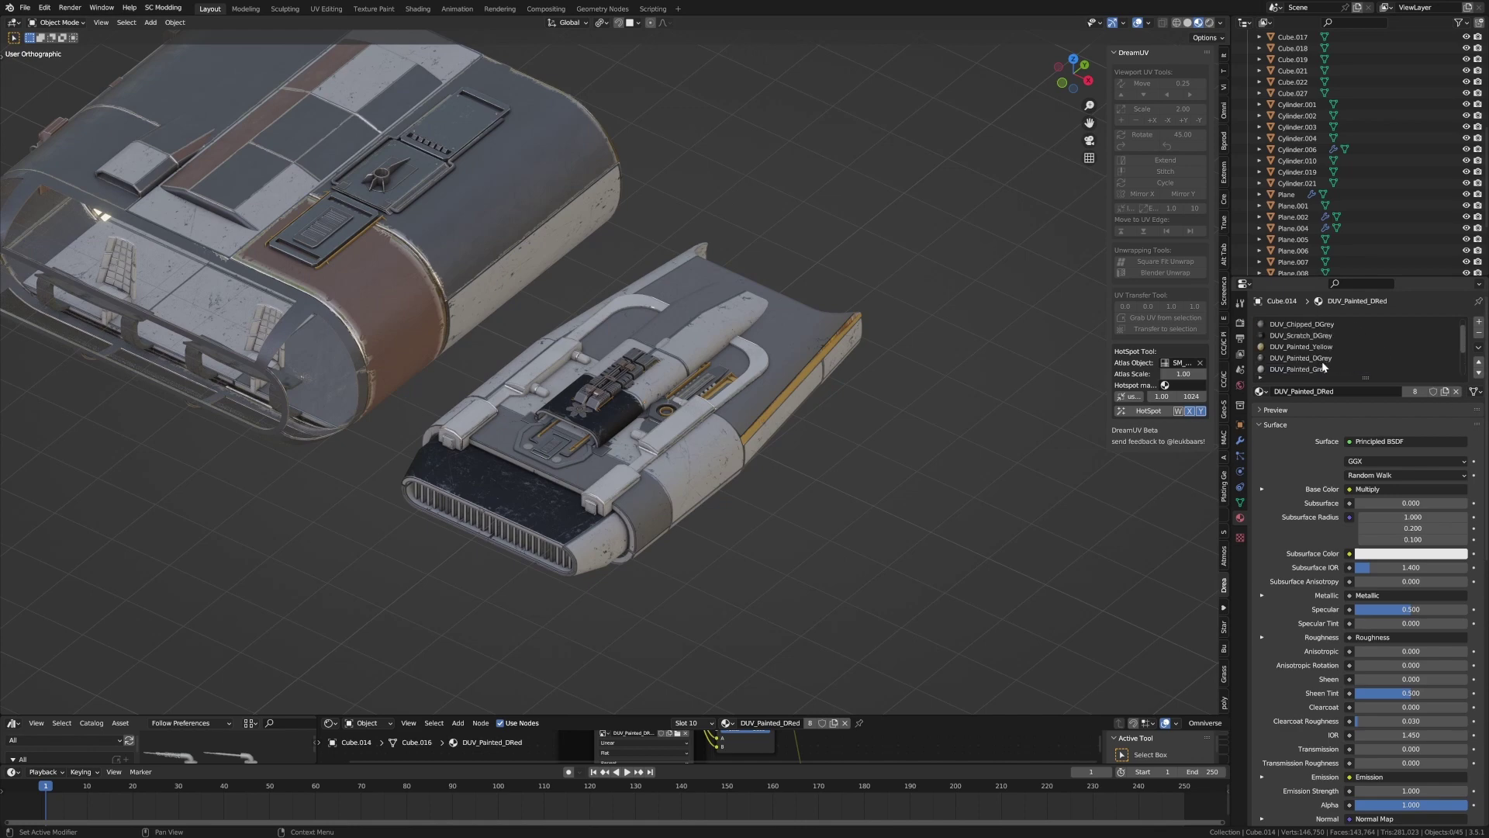
scroll(1316, 365, "down", 5)
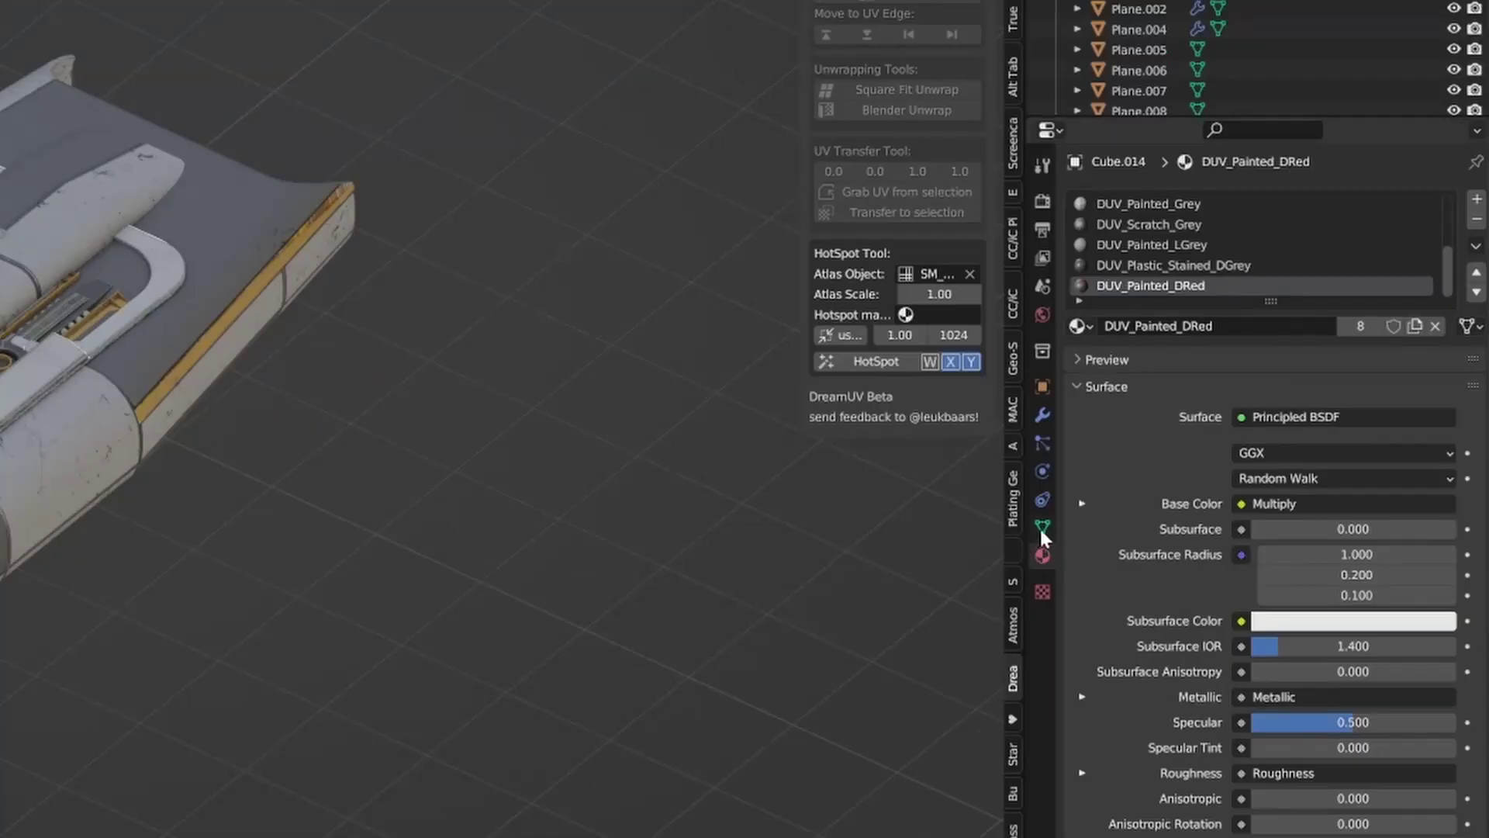
Add a second UV map to the engine part and name it Baked
left_click(1041, 528)
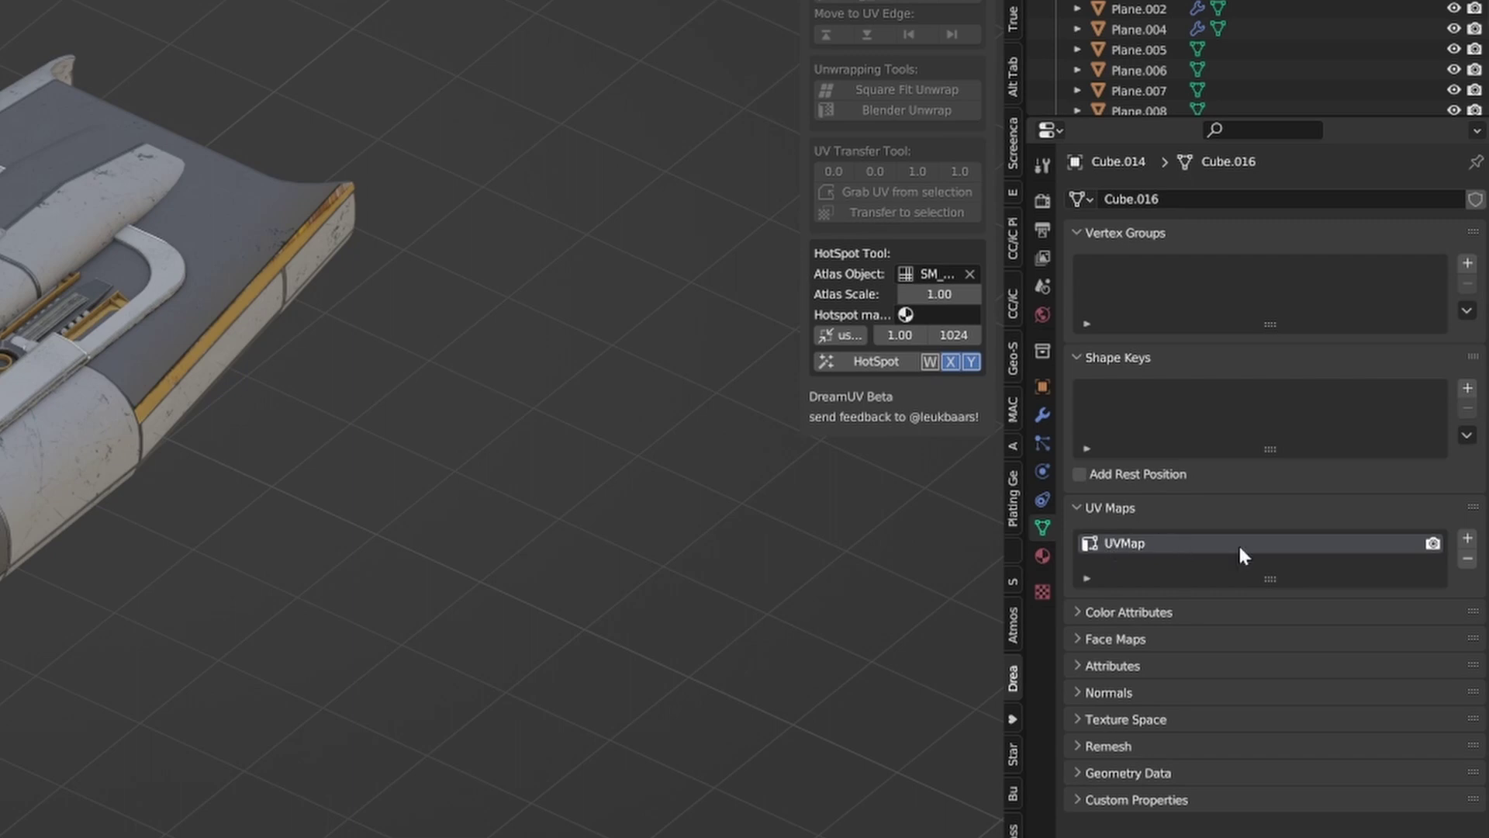
left_click(1469, 543)
double_click(1137, 563)
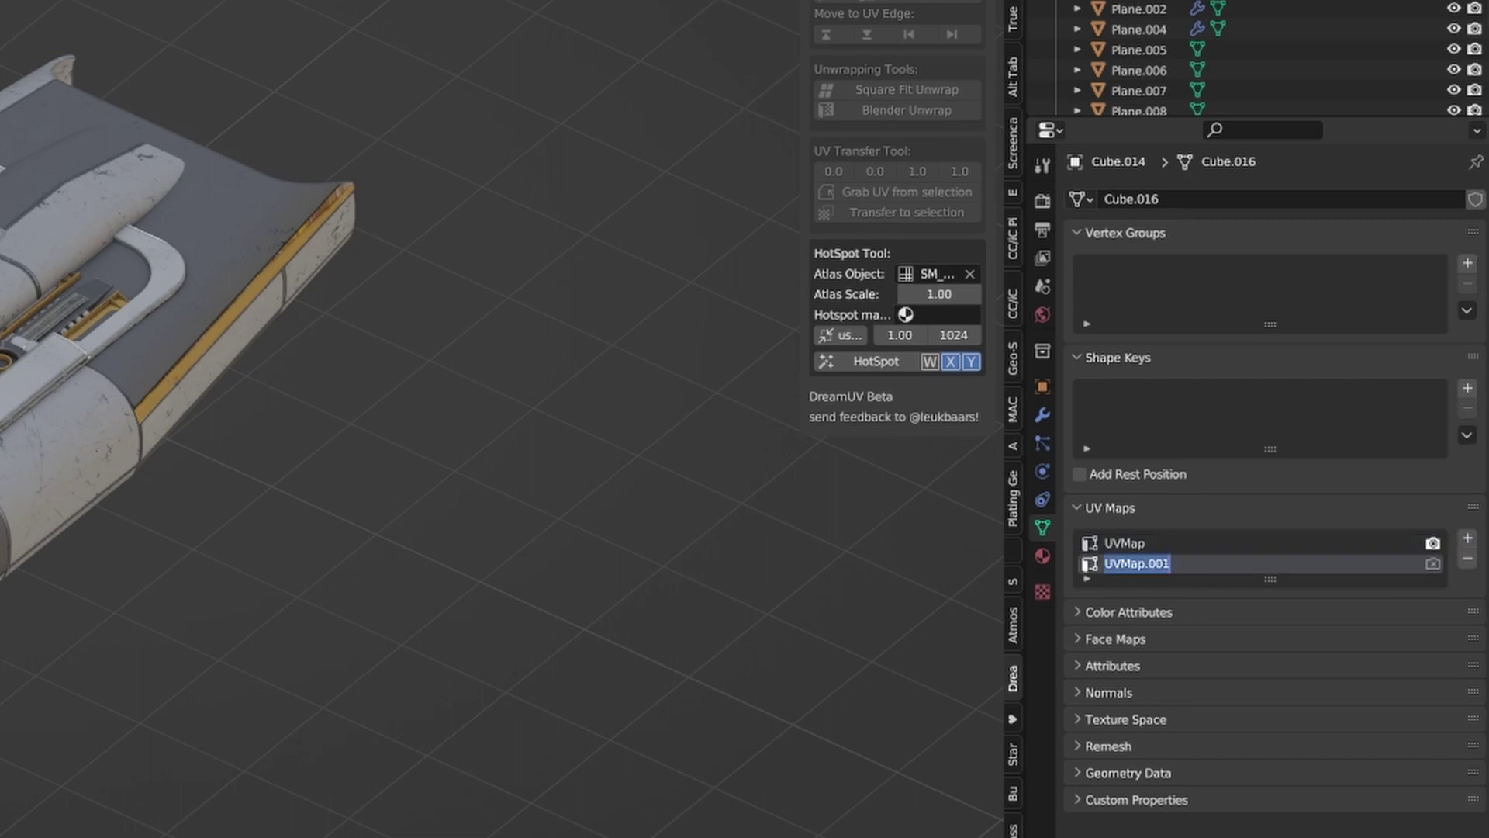
type("Baked")
key("Return")
In the UV Editing workspace, make Baked the render UV map
left_click(326, 9)
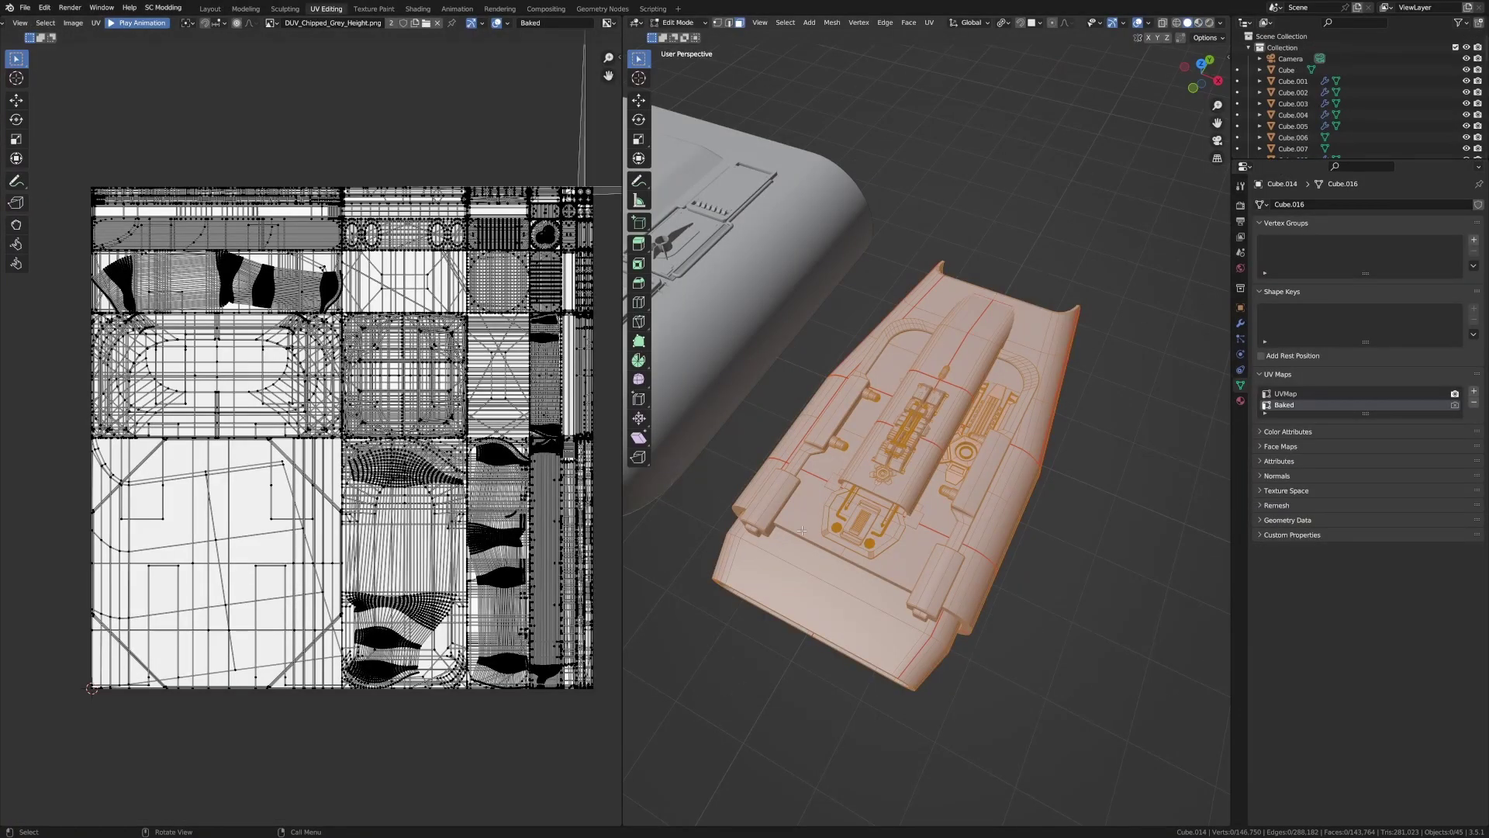
middle_click_drag(802, 530, 869, 496)
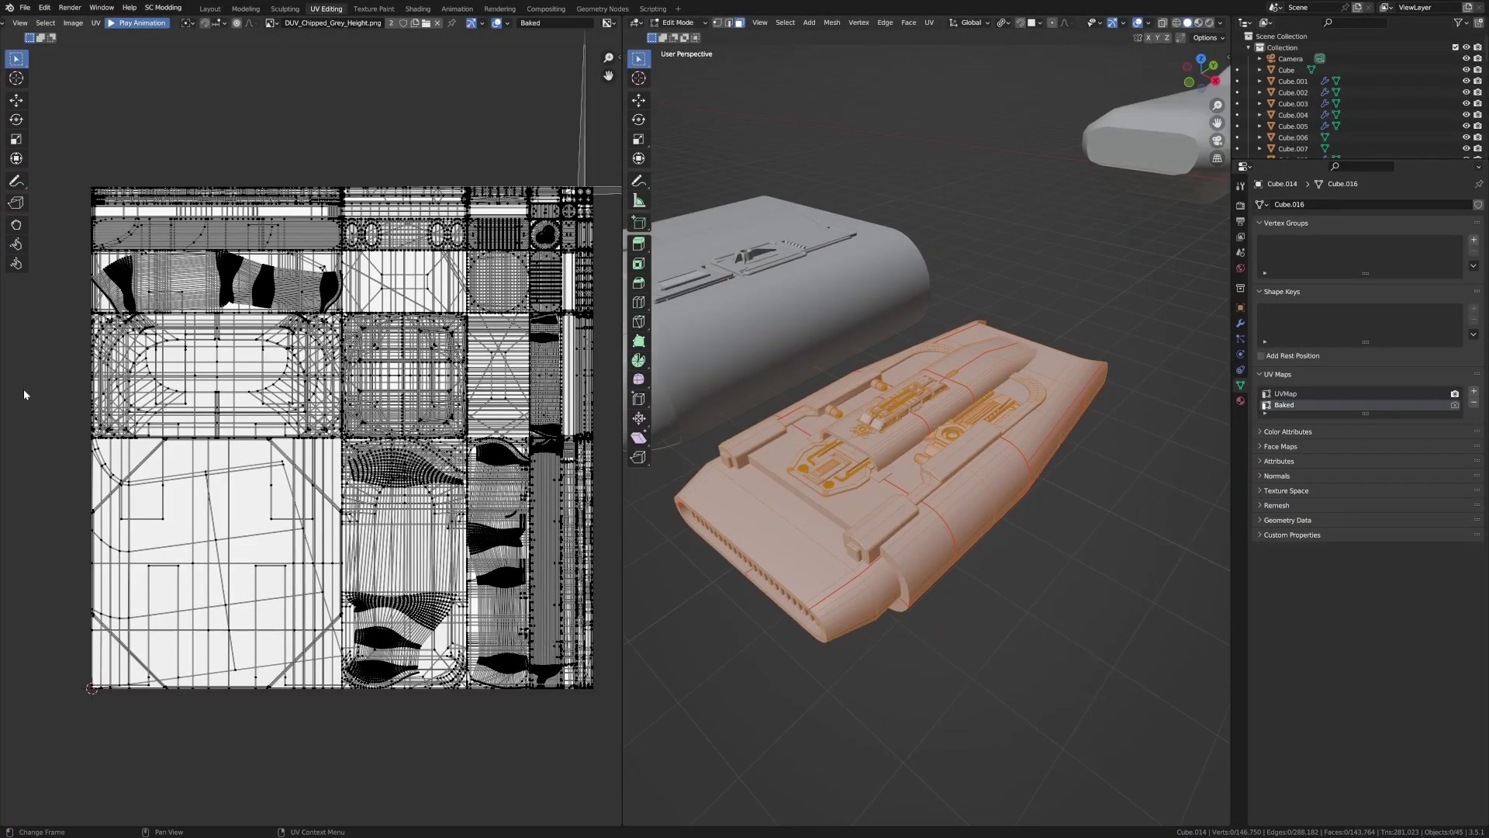
left_click(1456, 405)
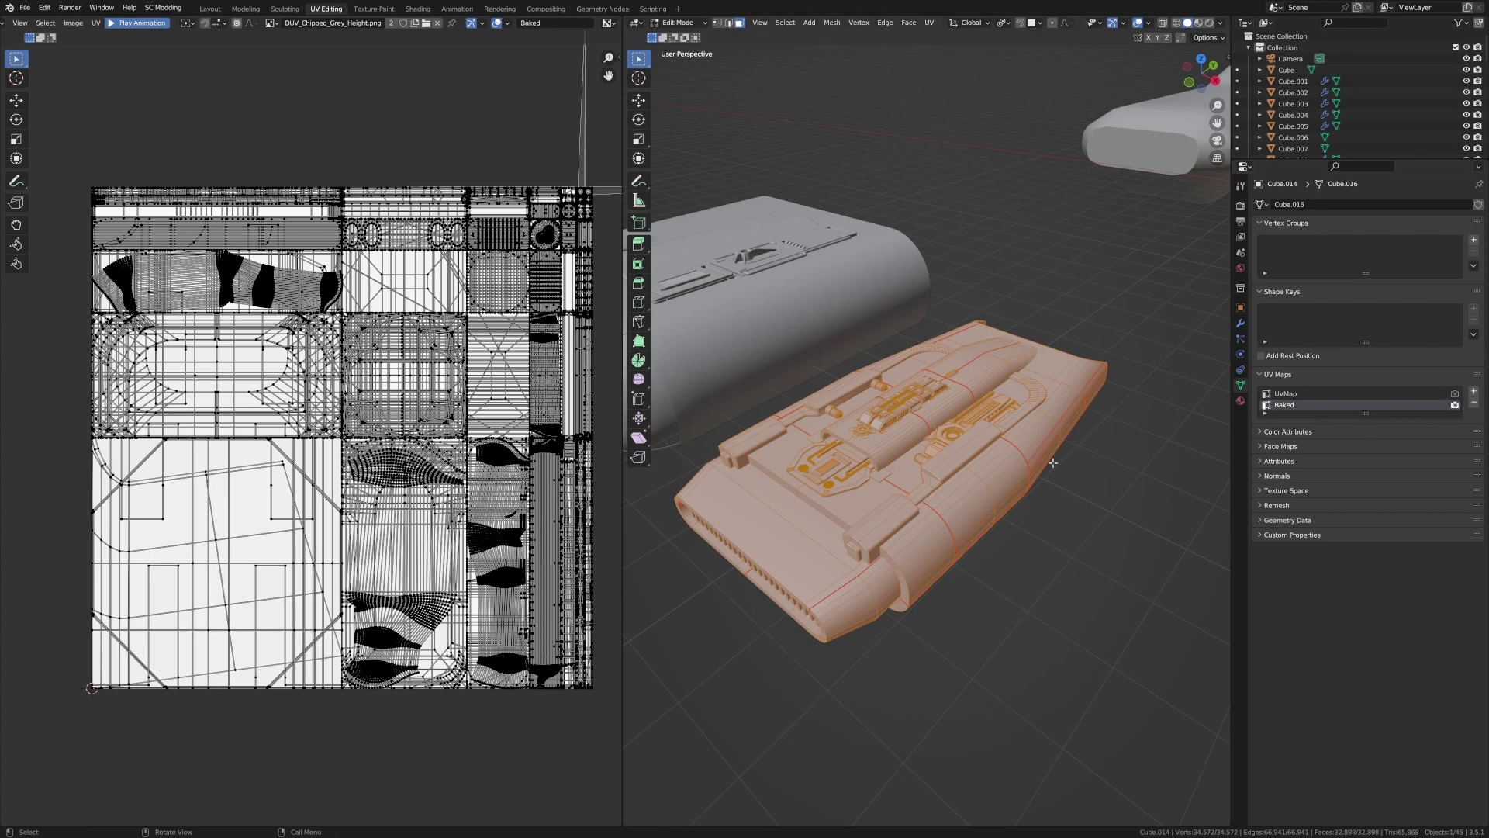
Re-unwrap the engine part into Baked with Smart UV Project
key("u")
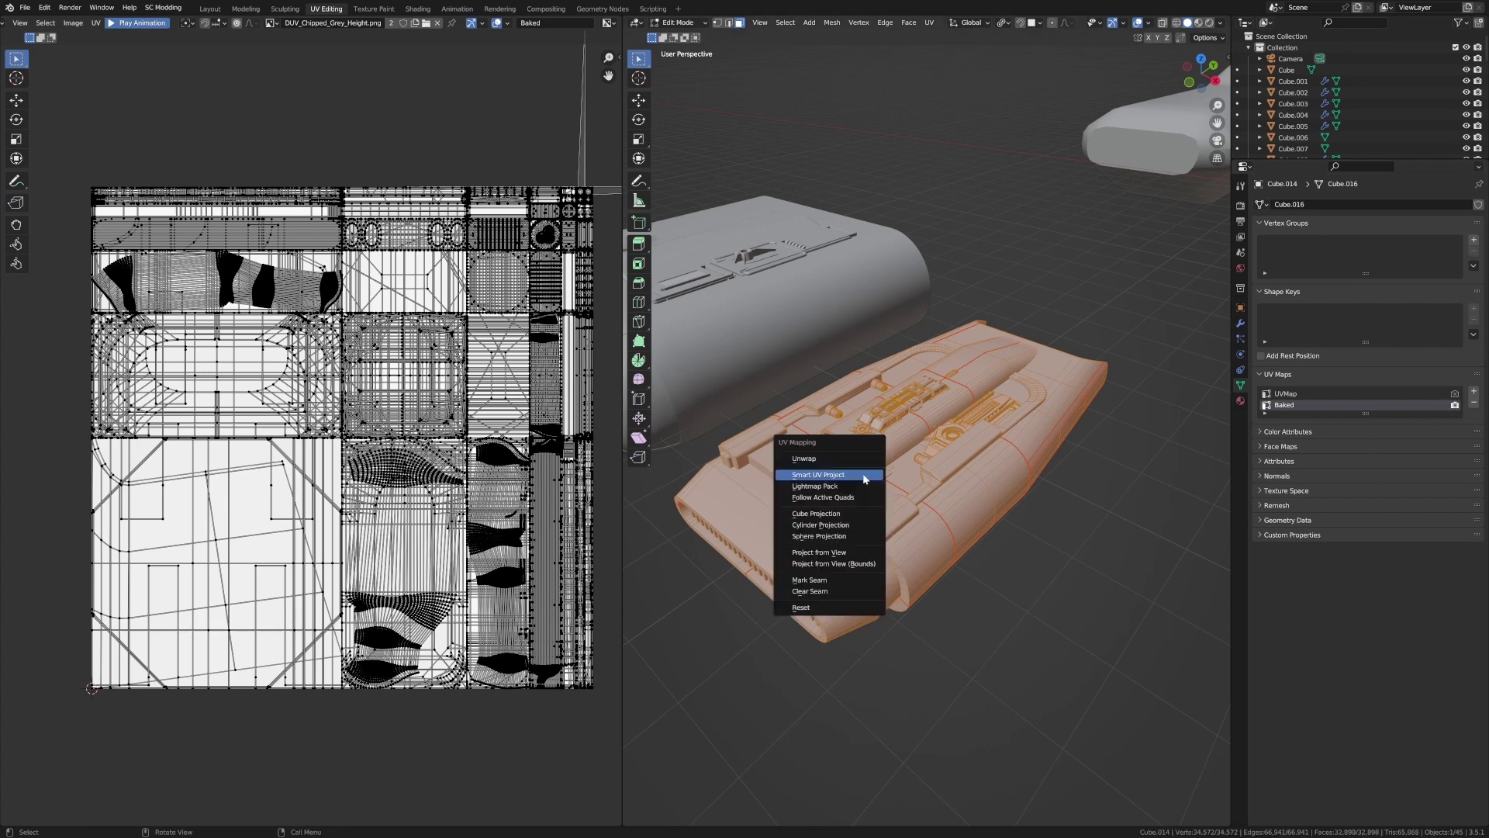
left_click(864, 475)
left_click(849, 575)
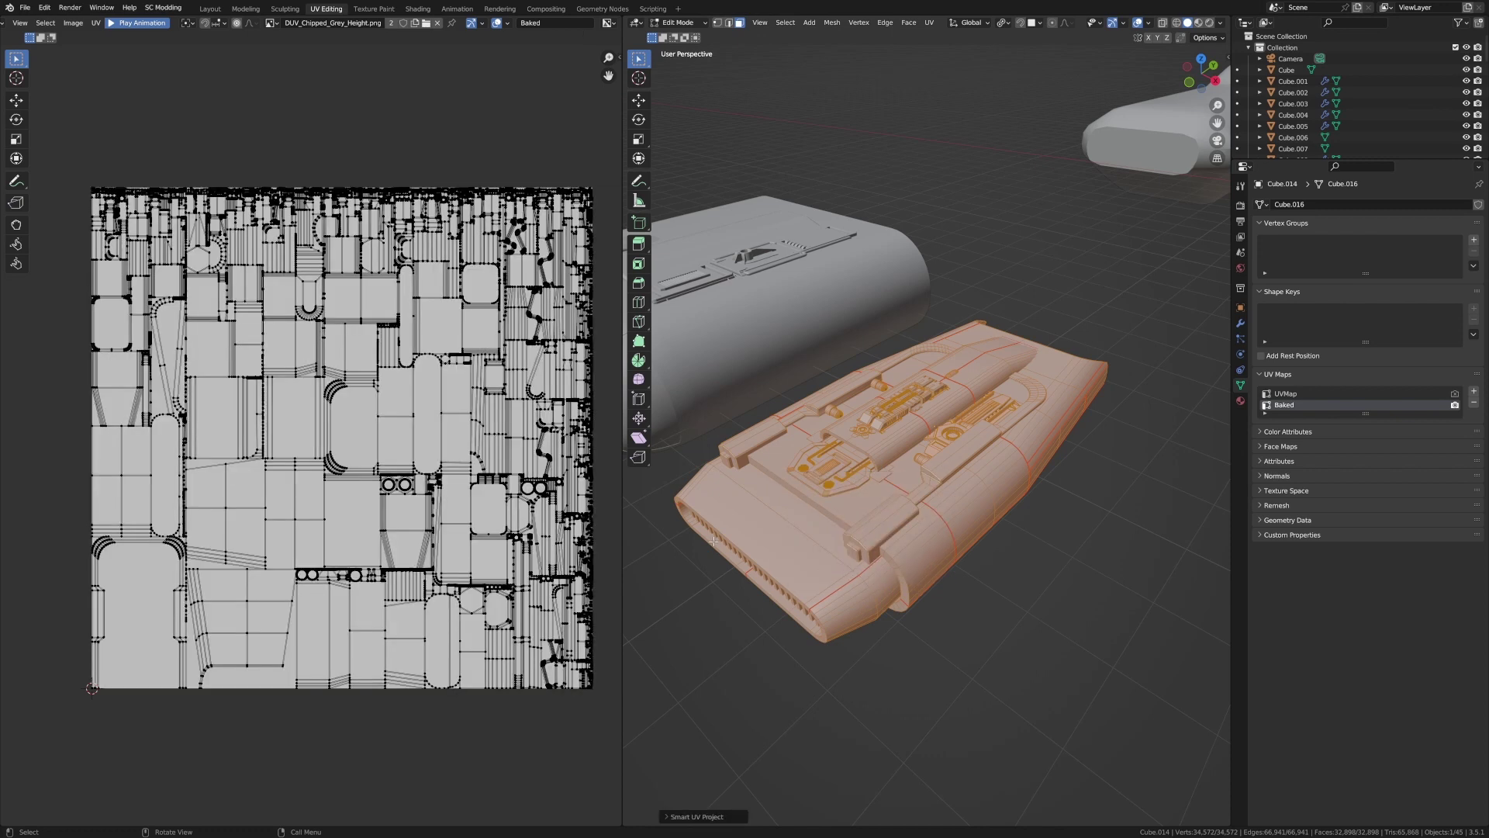
Pack all UV islands into the tile with UVPackmaster3, then display UVMap again
key("a")
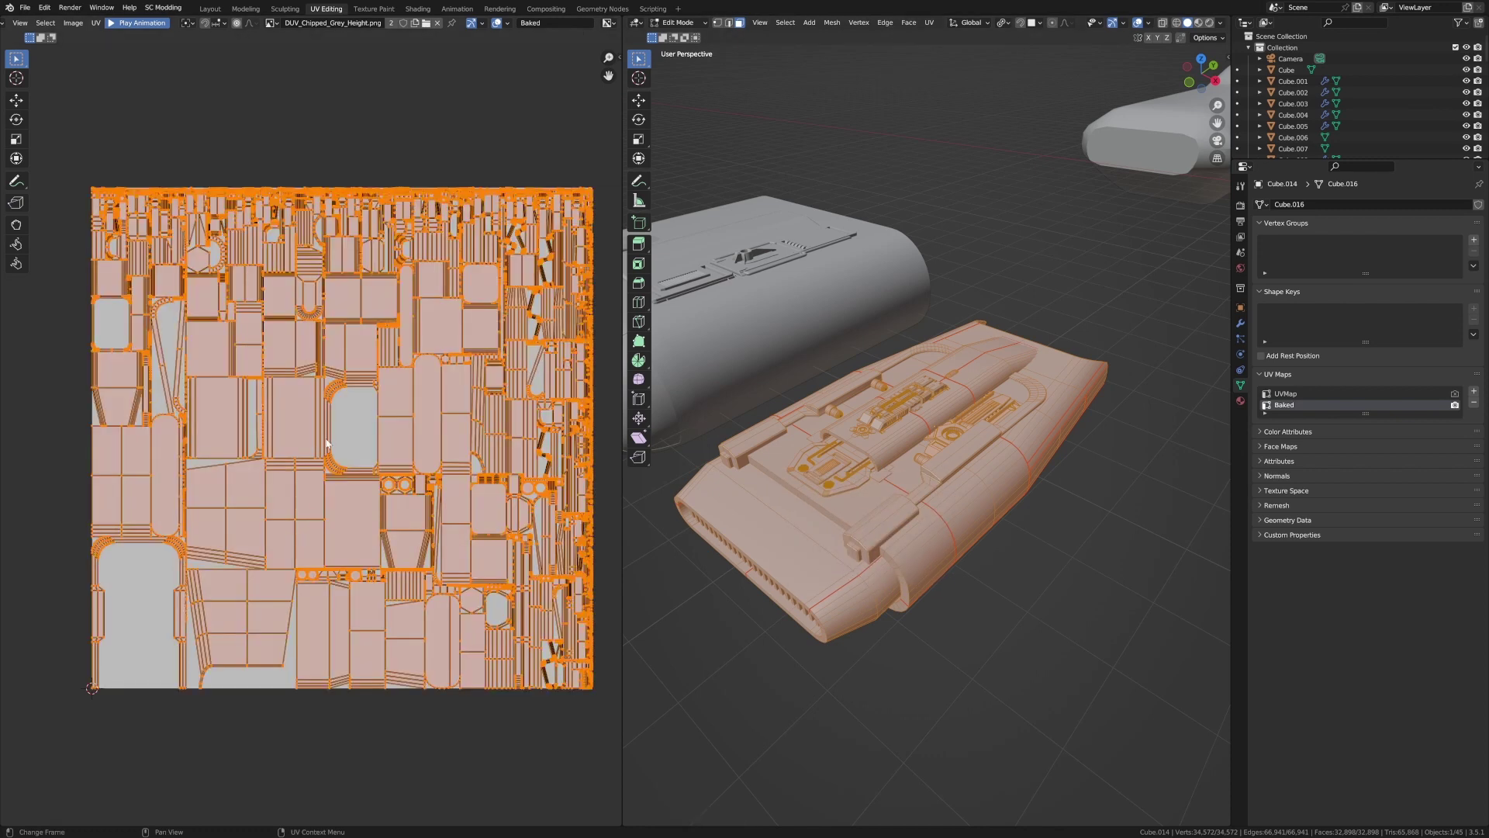
key("n")
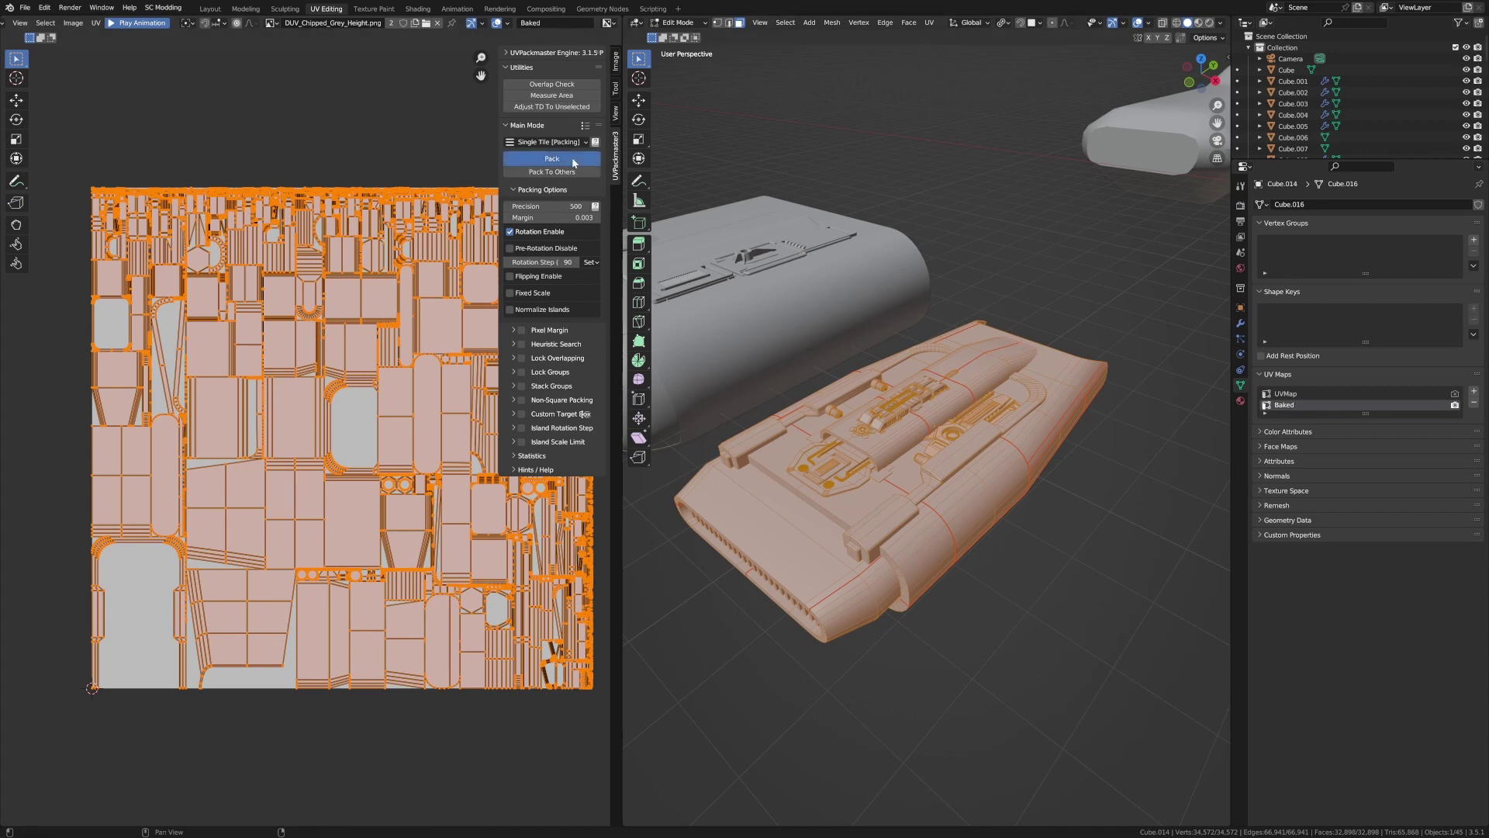
left_click(574, 161)
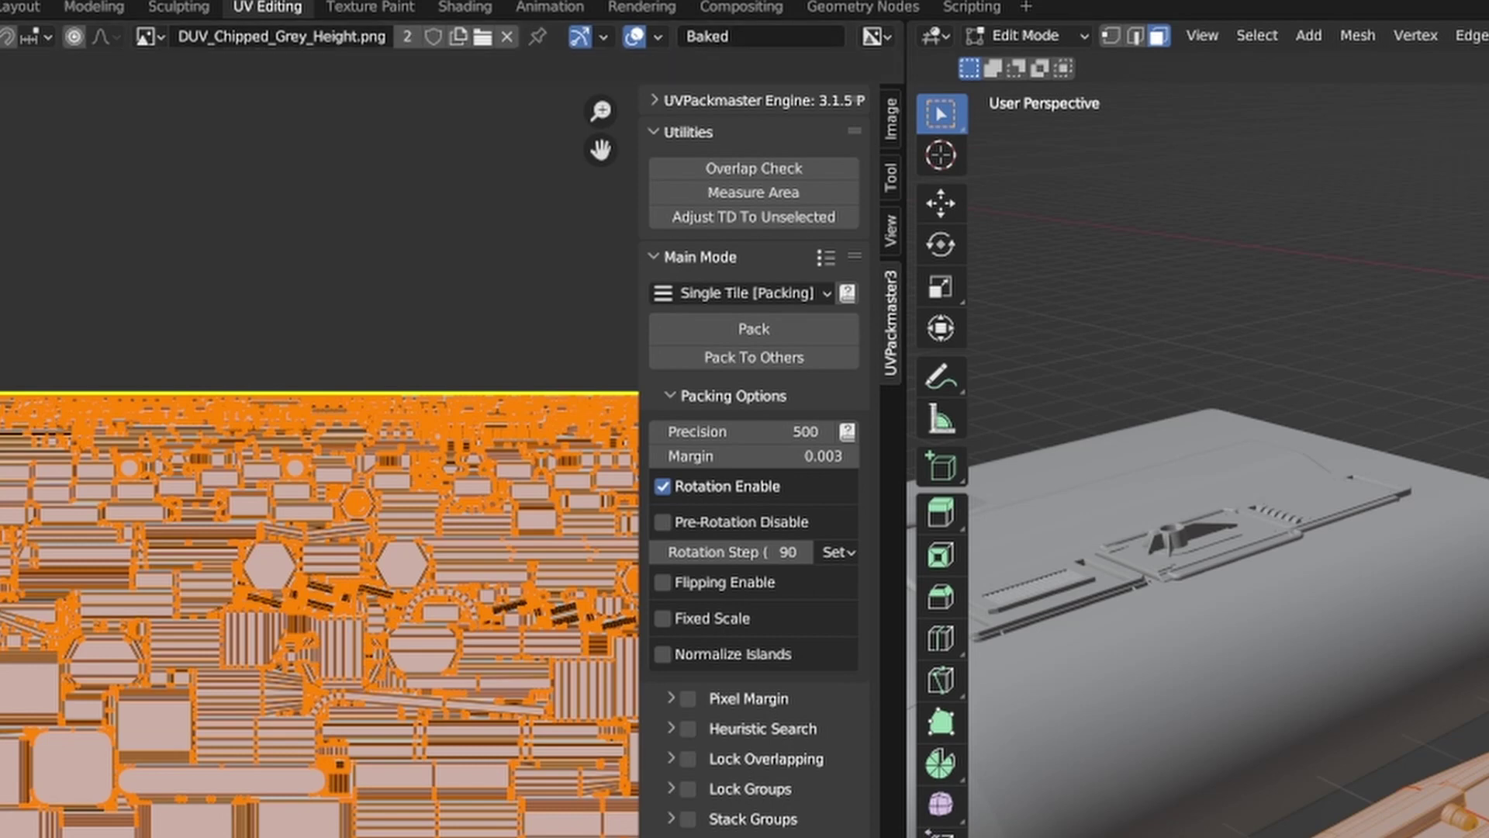
left_click(760, 35)
left_click(686, 71)
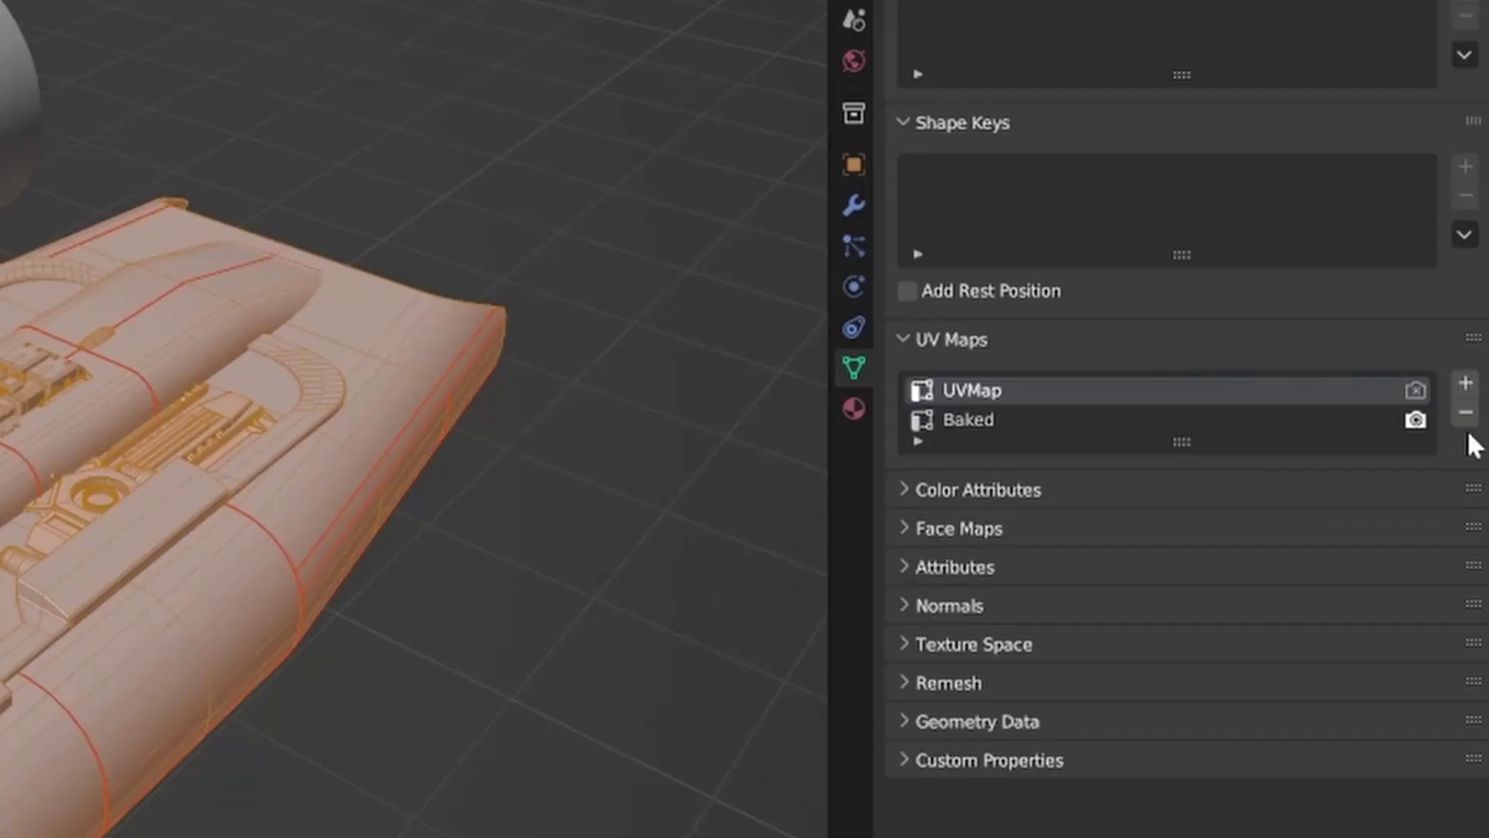
Restore UVMap as render map in Layout, previewing the Baked texture before undoing back
left_click(1415, 390)
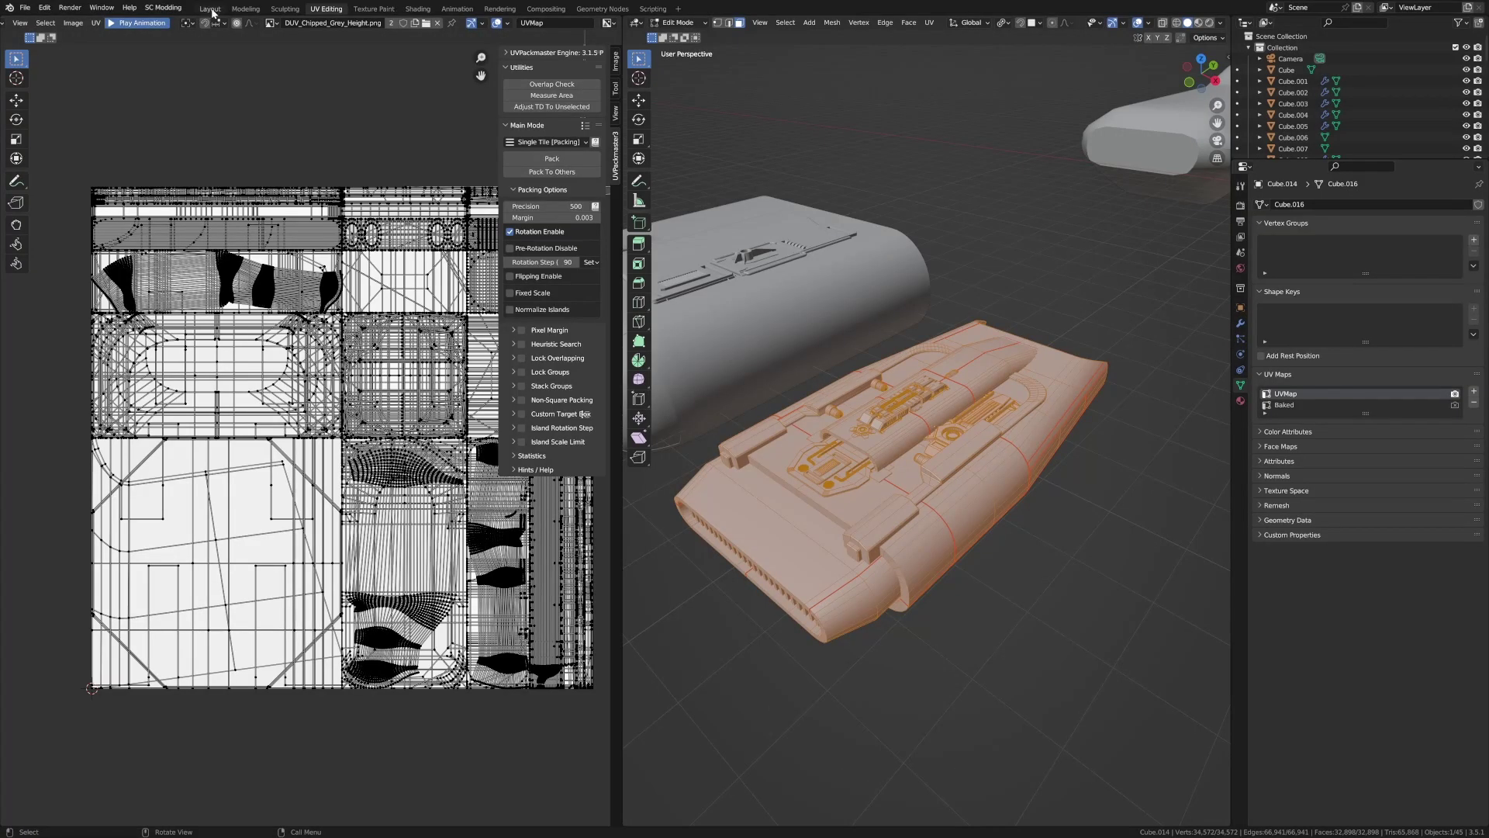
left_click(210, 9)
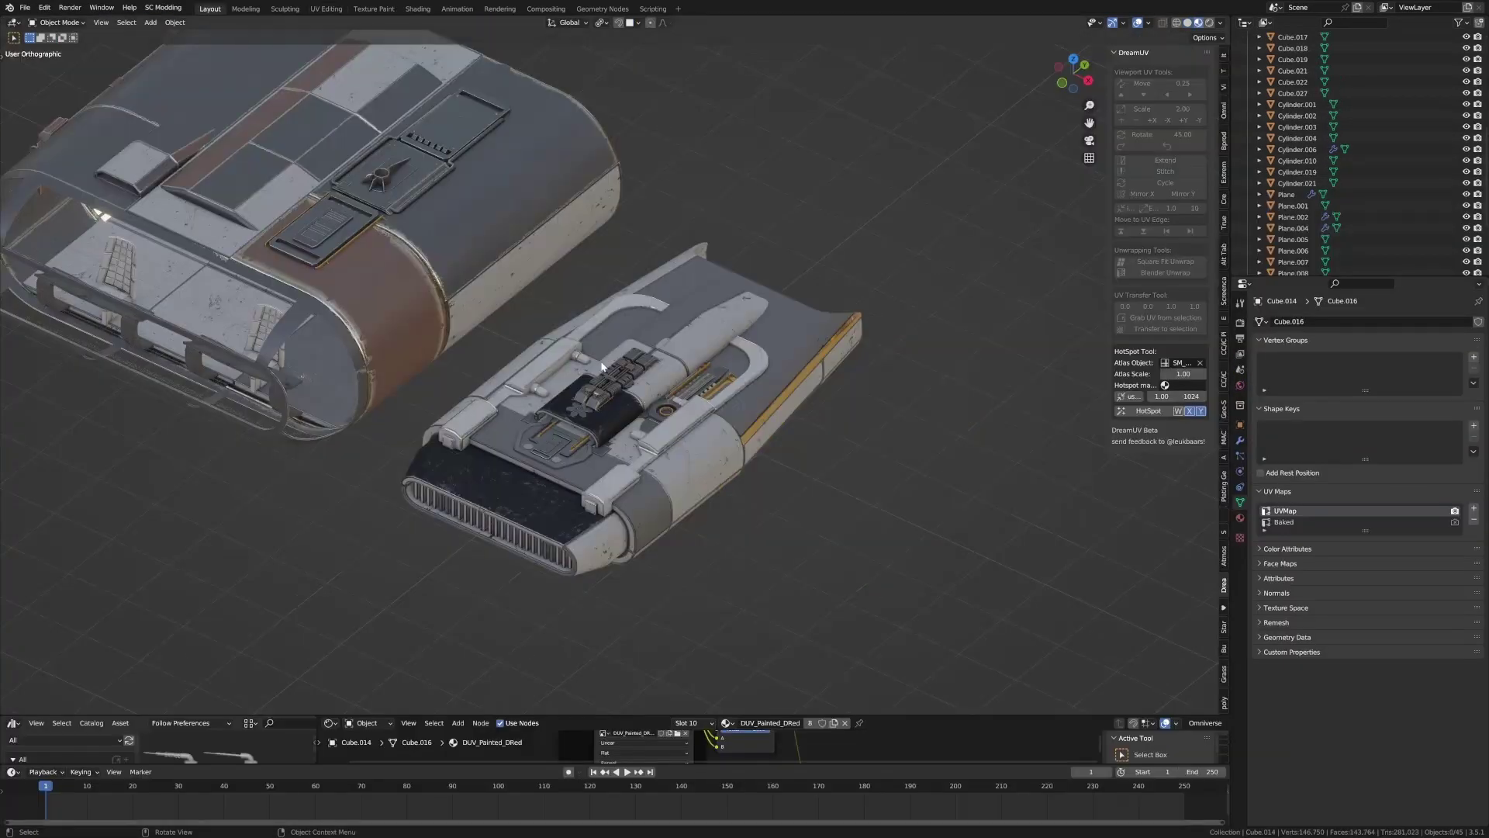
scroll(686, 425, "up", 2)
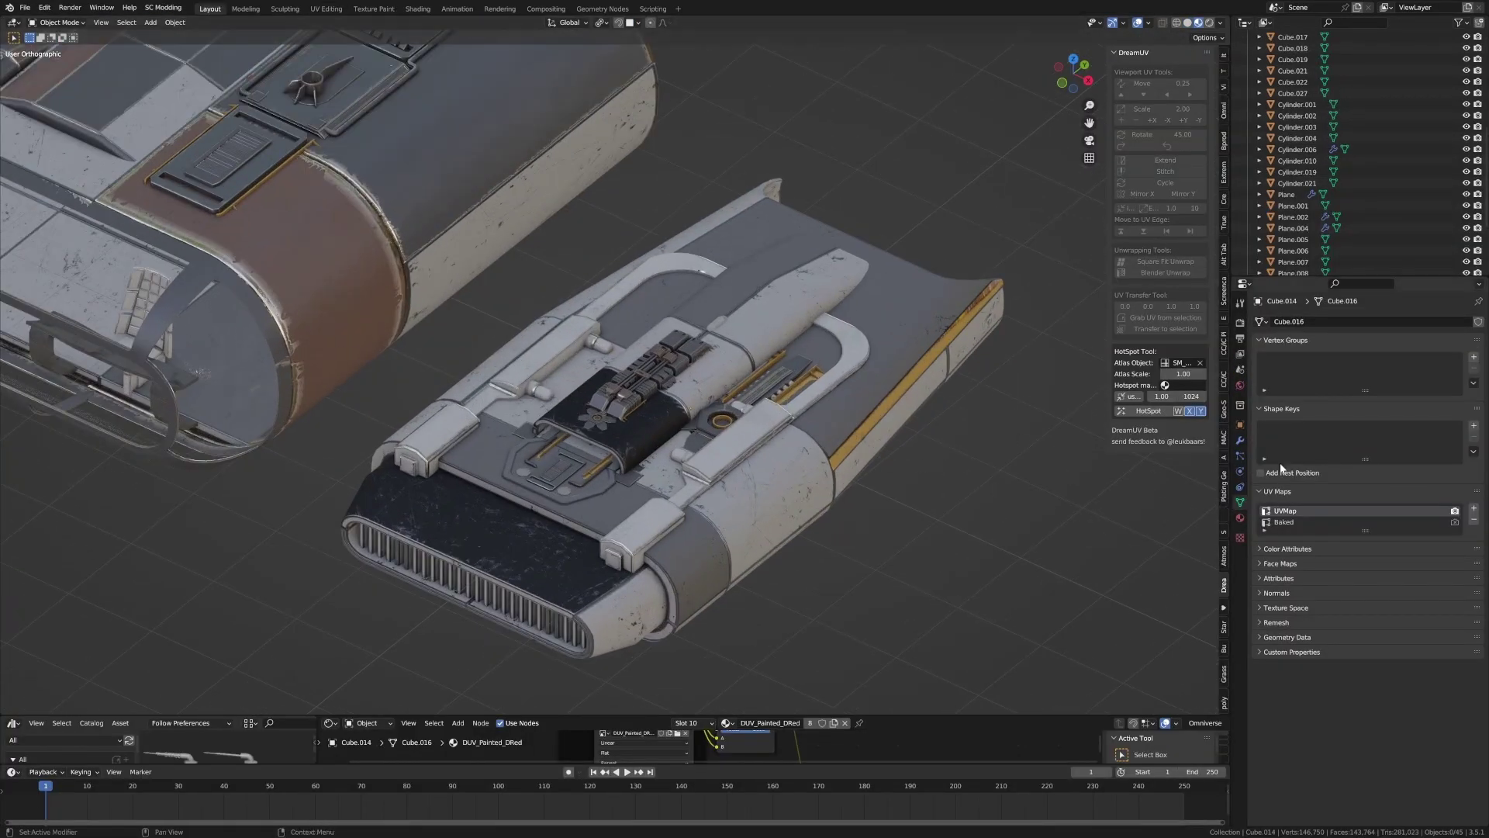
left_click(1456, 522)
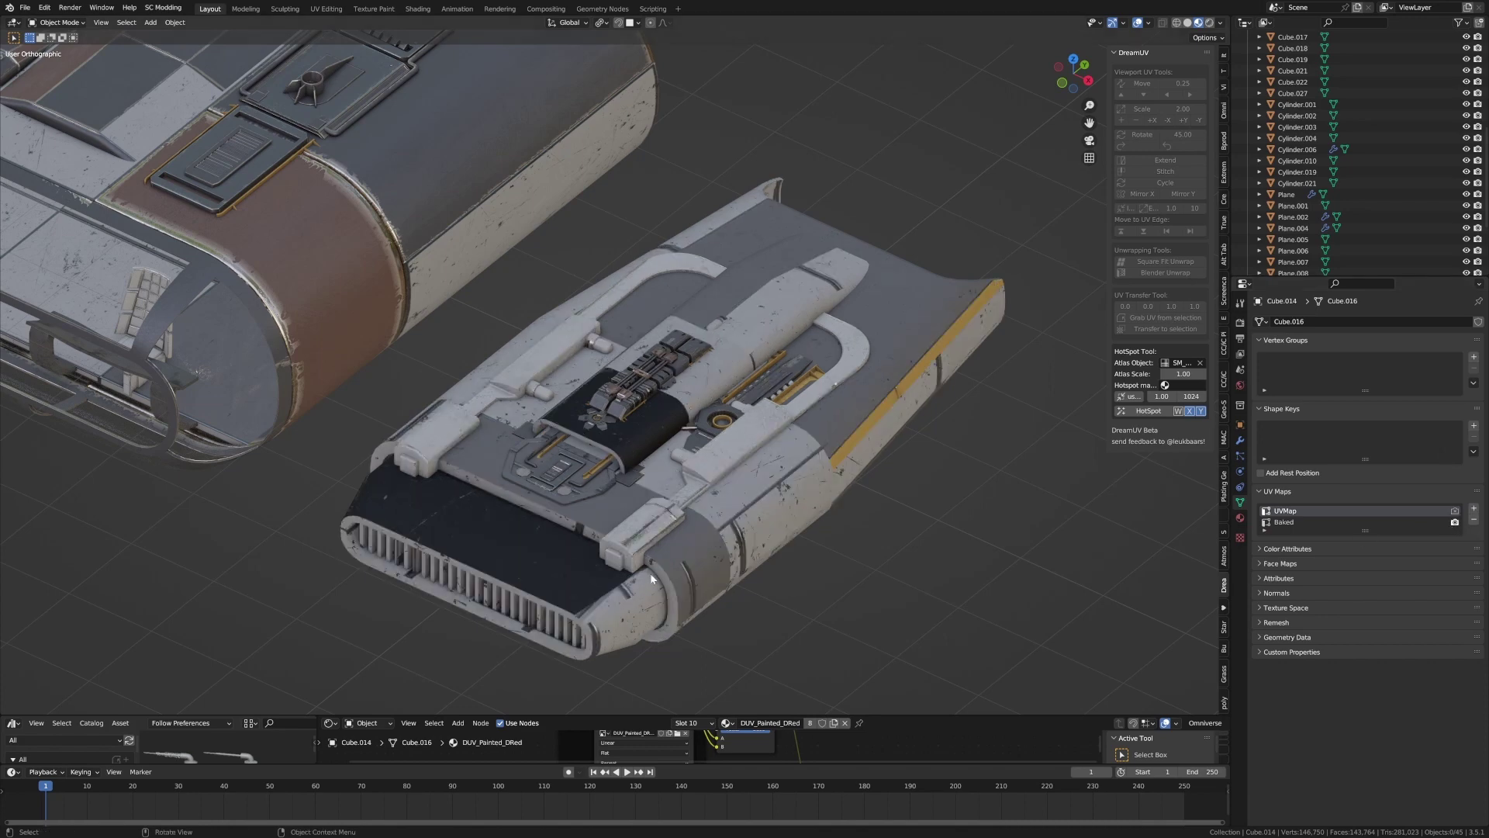
key("ctrl+z")
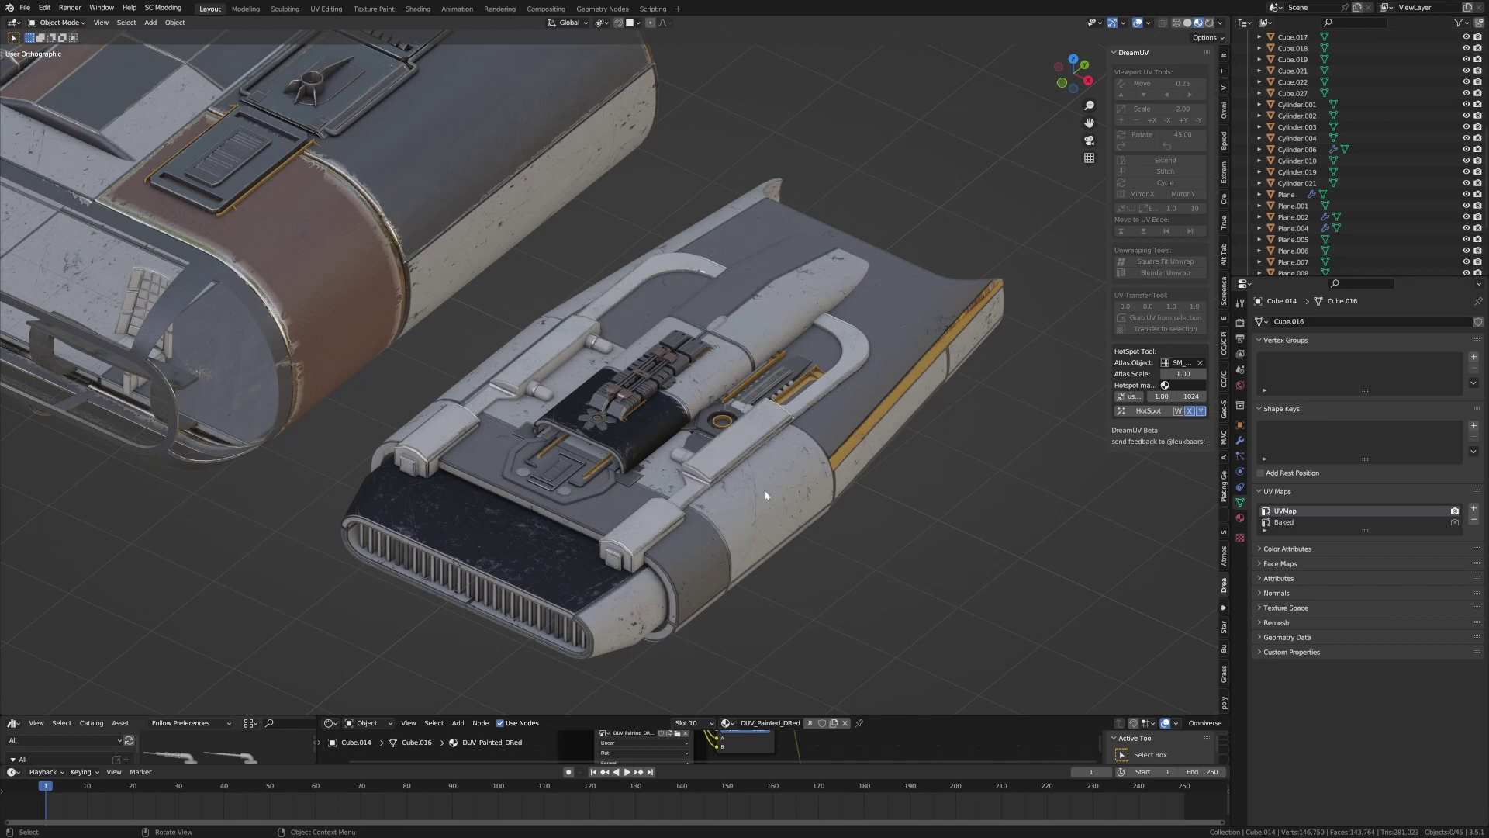
Set the Easy Bake name to Engine1, target the Baked UV map, and output to Testing
left_click(1240, 518)
scroll(1303, 632, "down", 10)
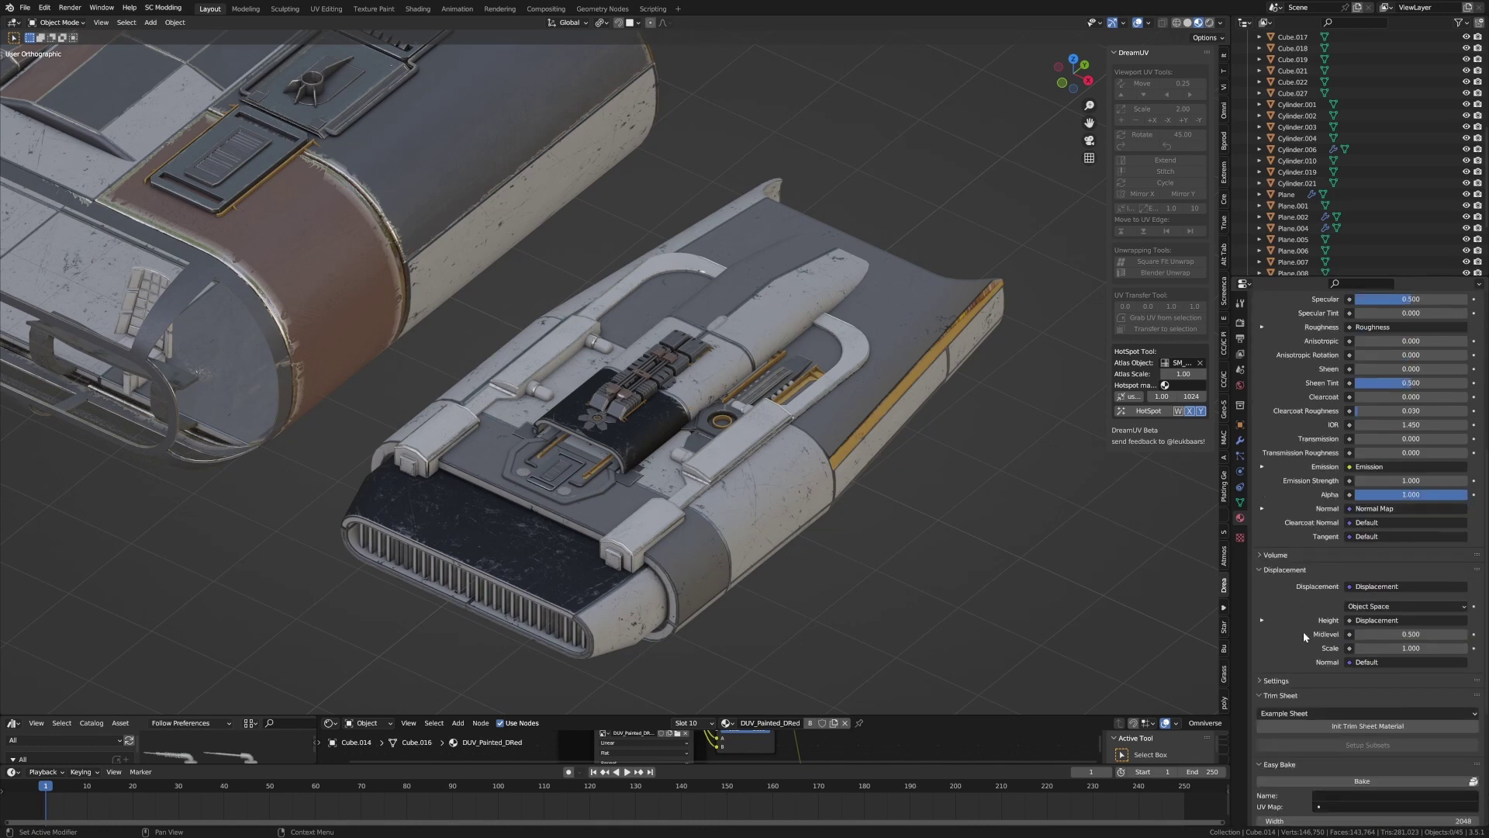
scroll(1304, 632, "down", 5)
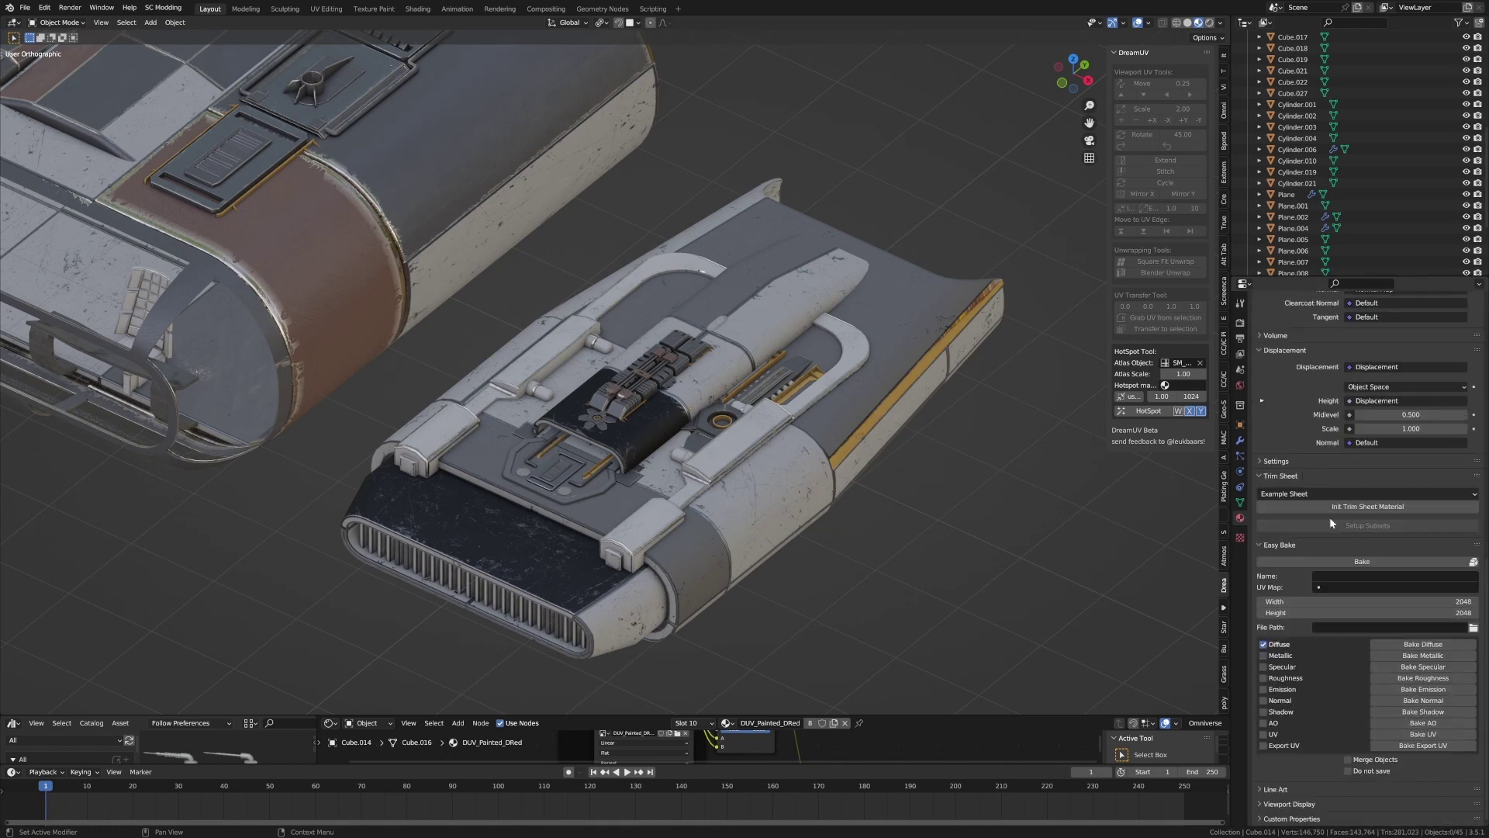
left_click(1353, 576)
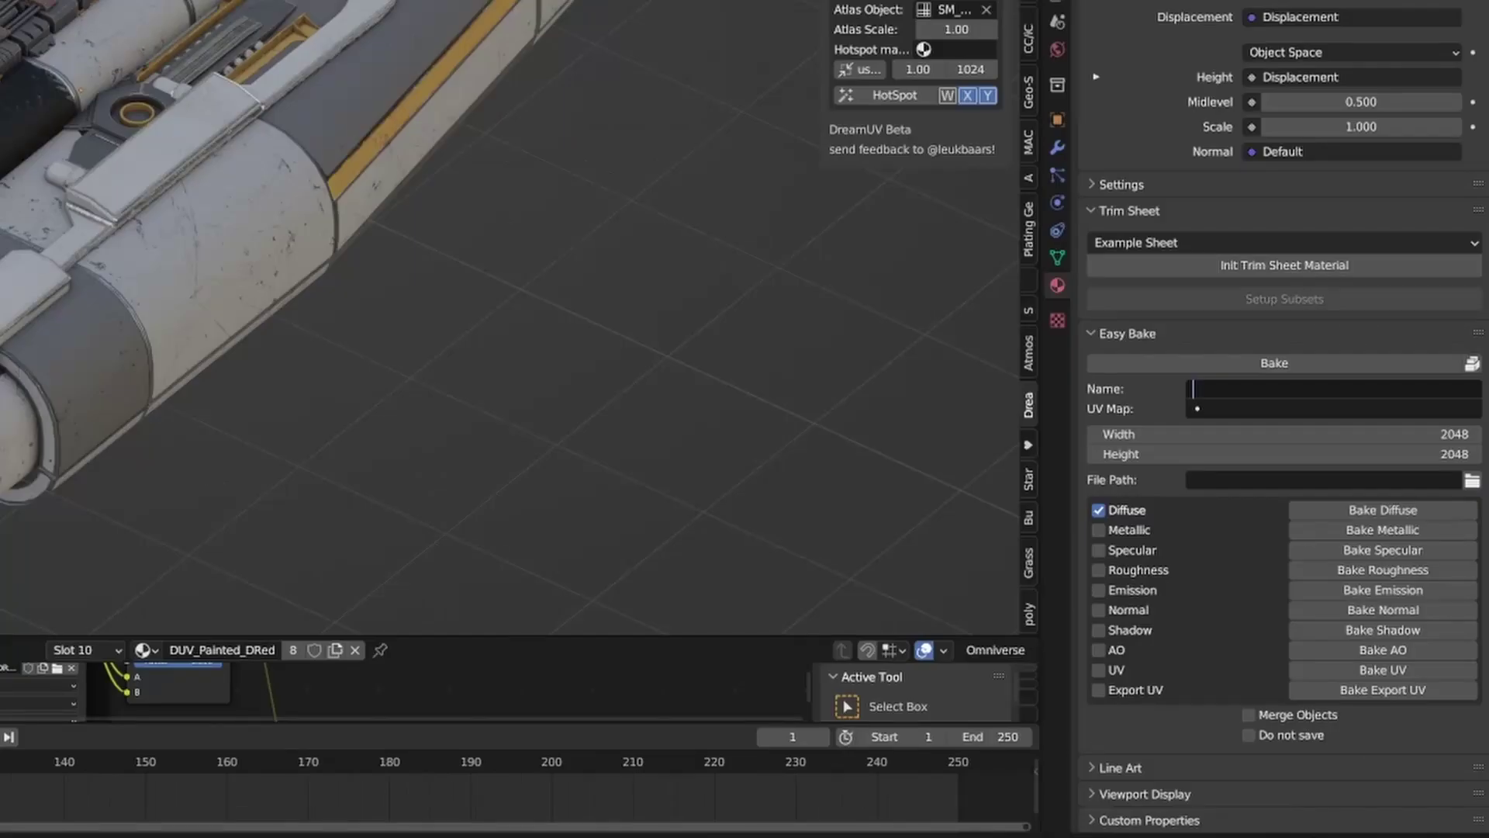
type("Engine1")
left_click(1237, 409)
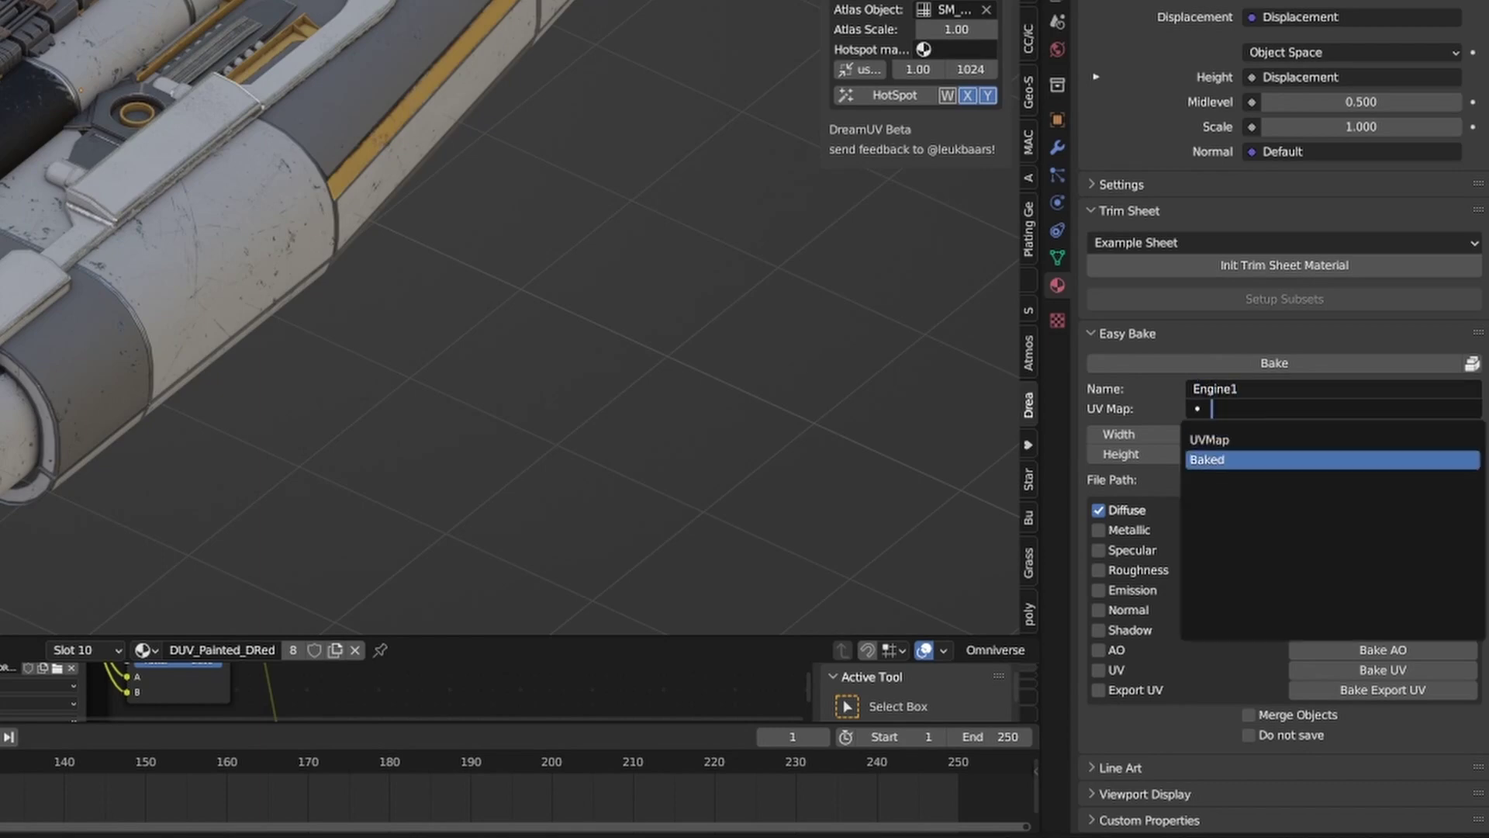
left_click(1237, 461)
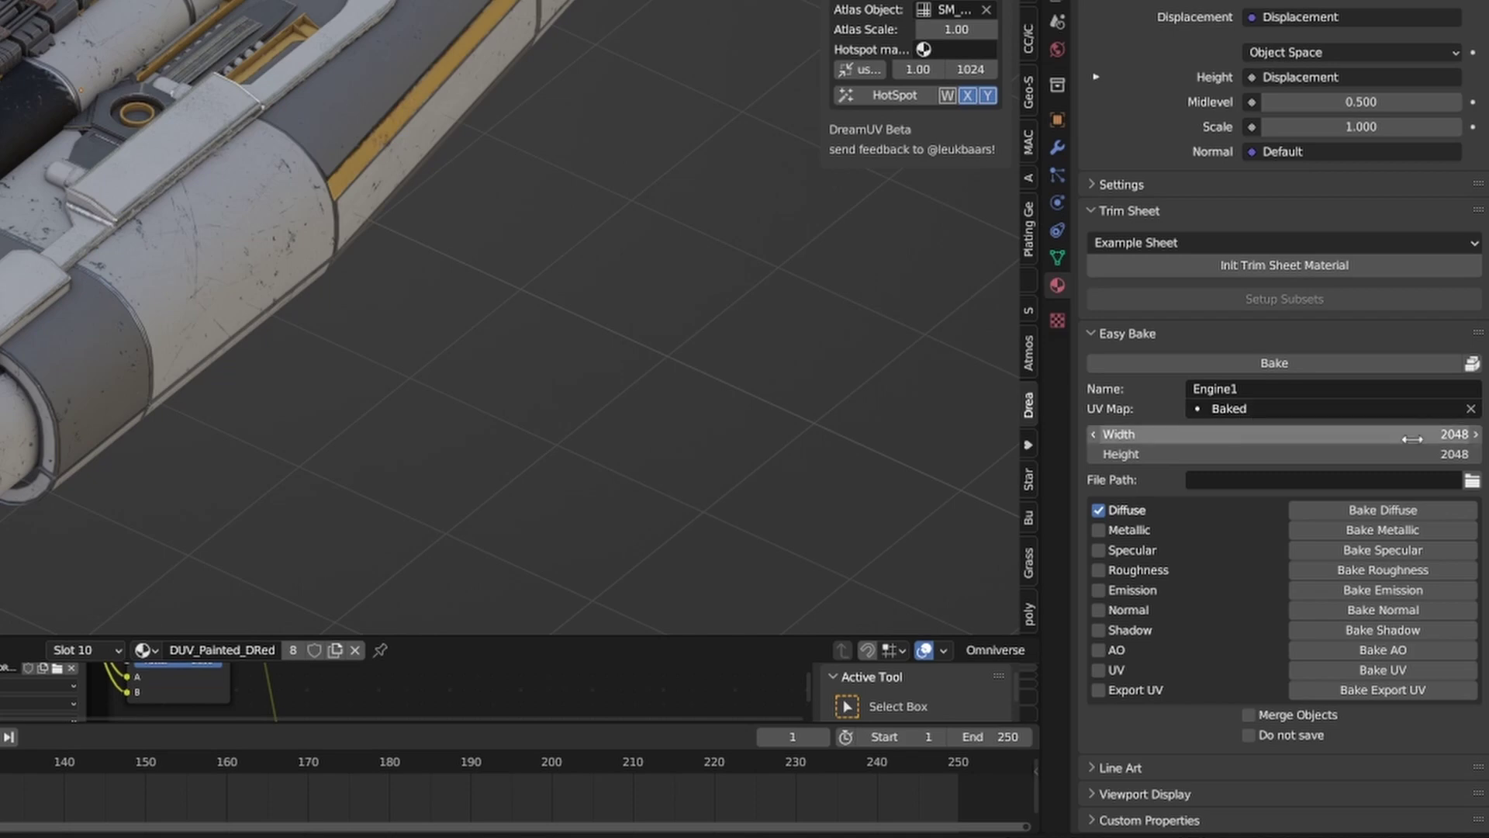
left_click(1472, 481)
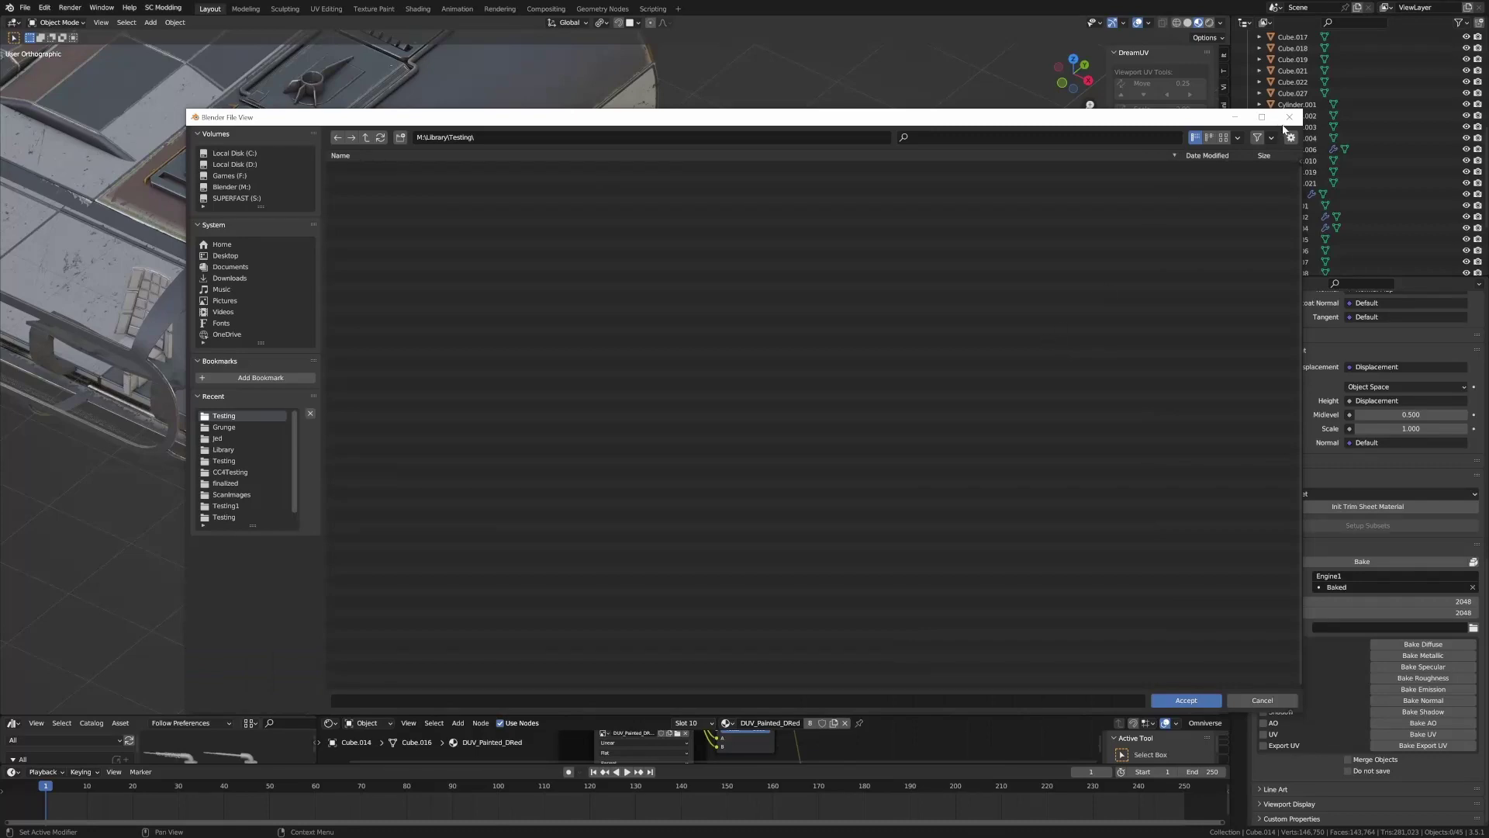
left_click(1186, 700)
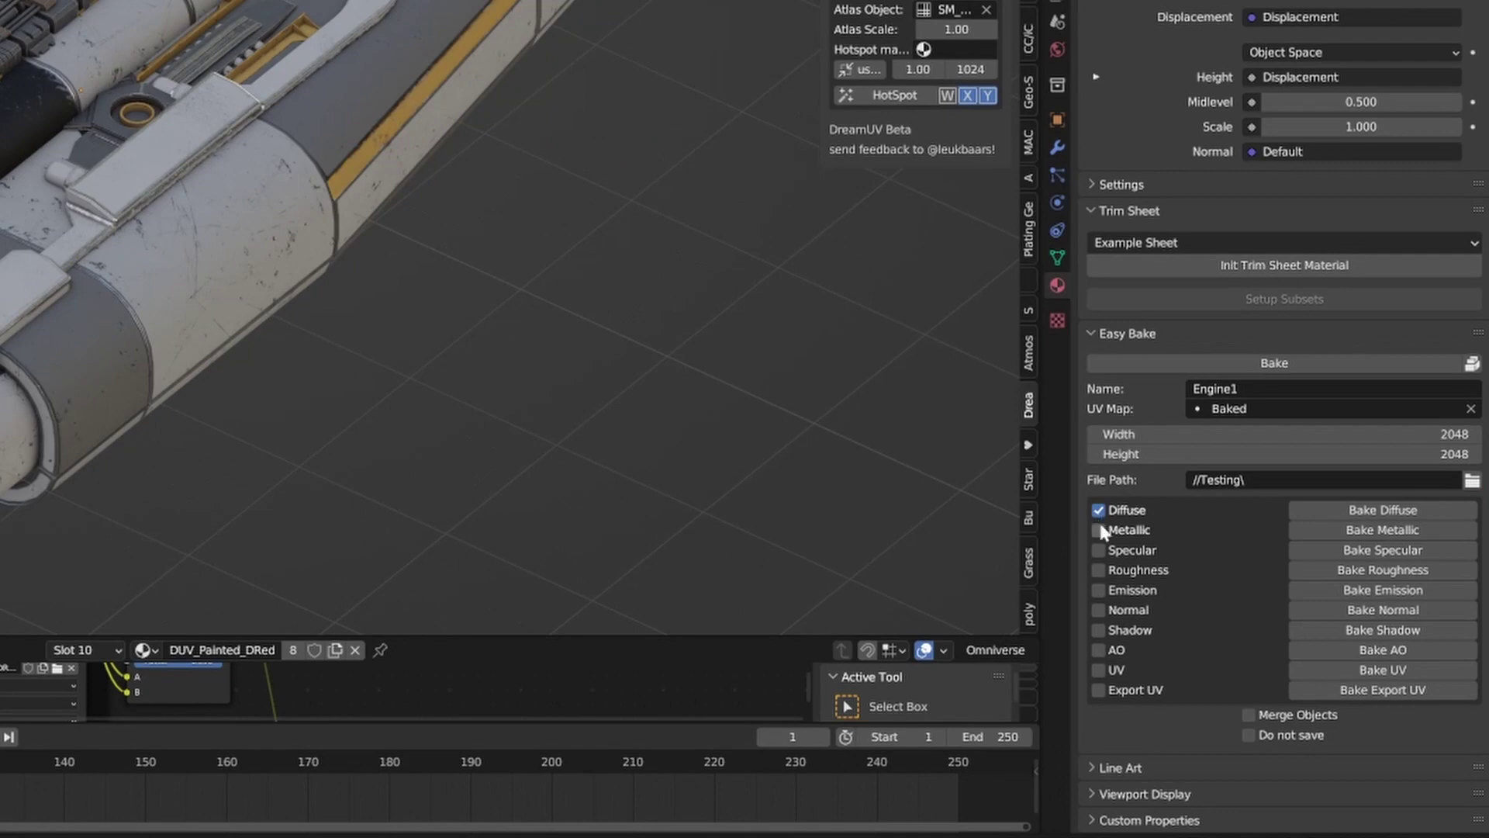
Enable Metallic and Roughness alongside the other maps and start the bake
left_click(1100, 530)
left_click(1100, 570)
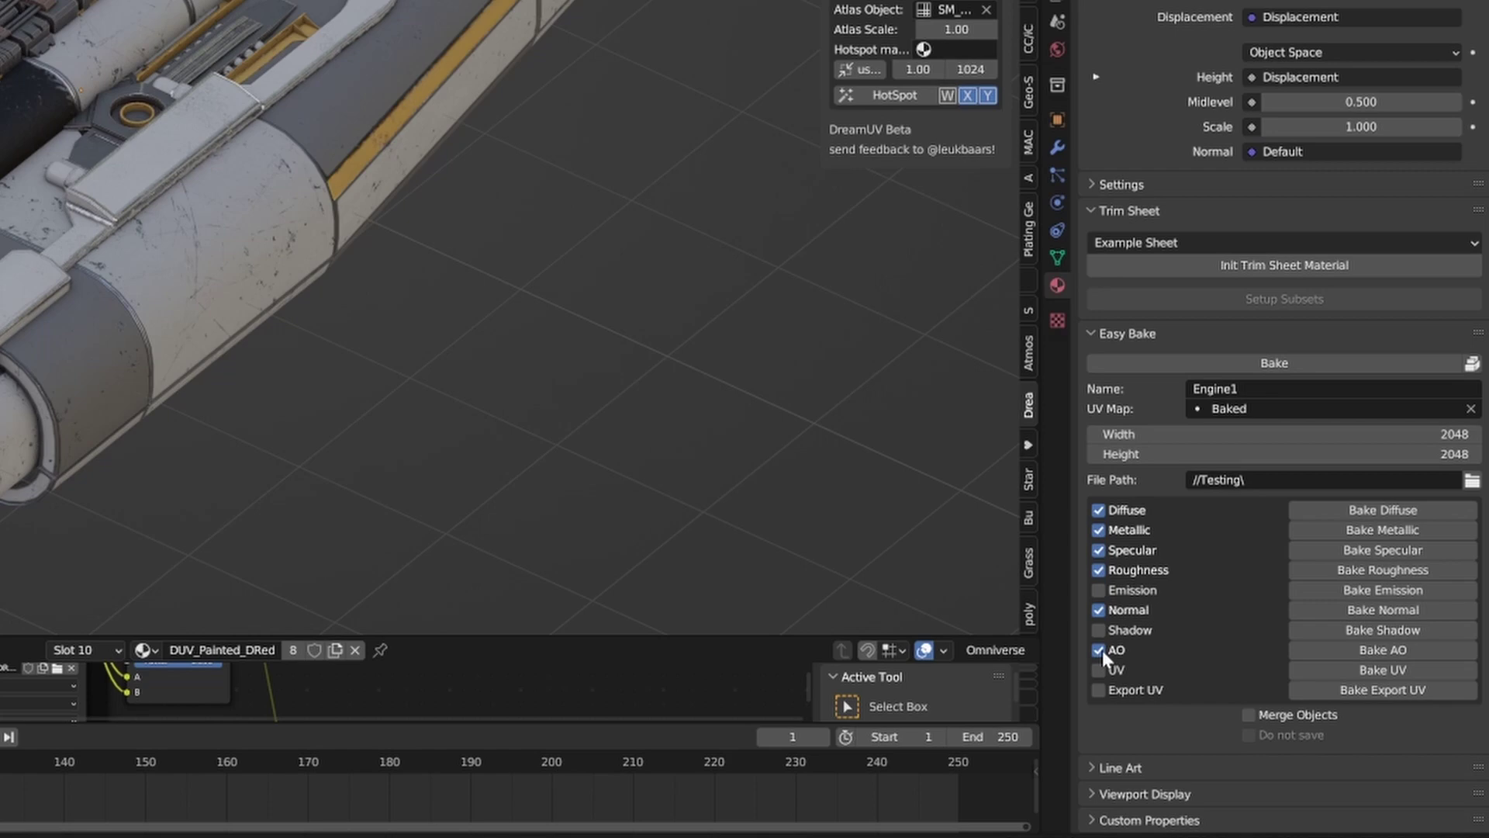
left_click(1264, 365)
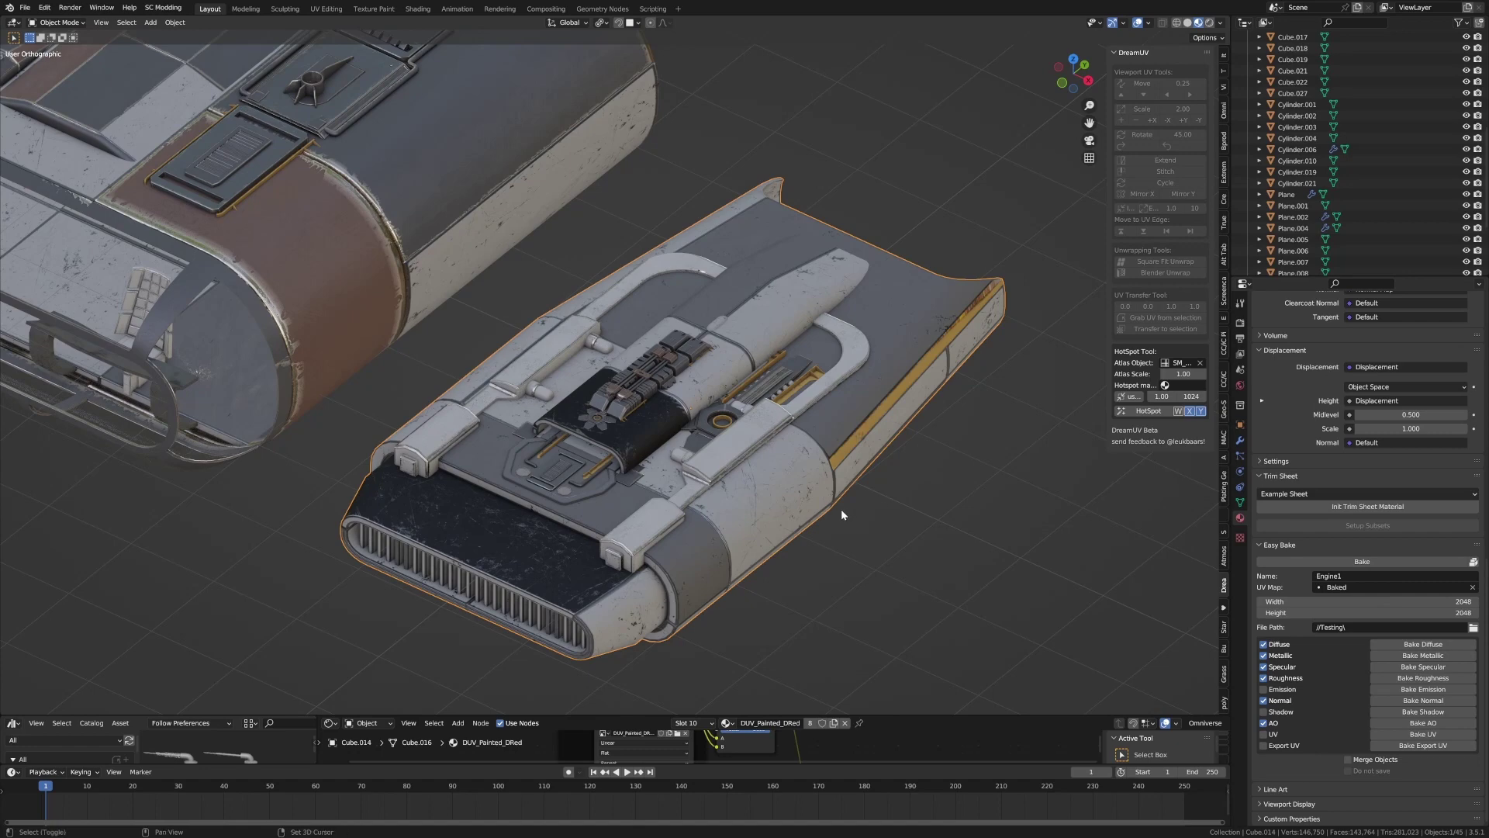
Duplicate the engine part along X, placing the copy beside the original
middle_click_drag(840, 509, 653, 402)
key("shift+d")
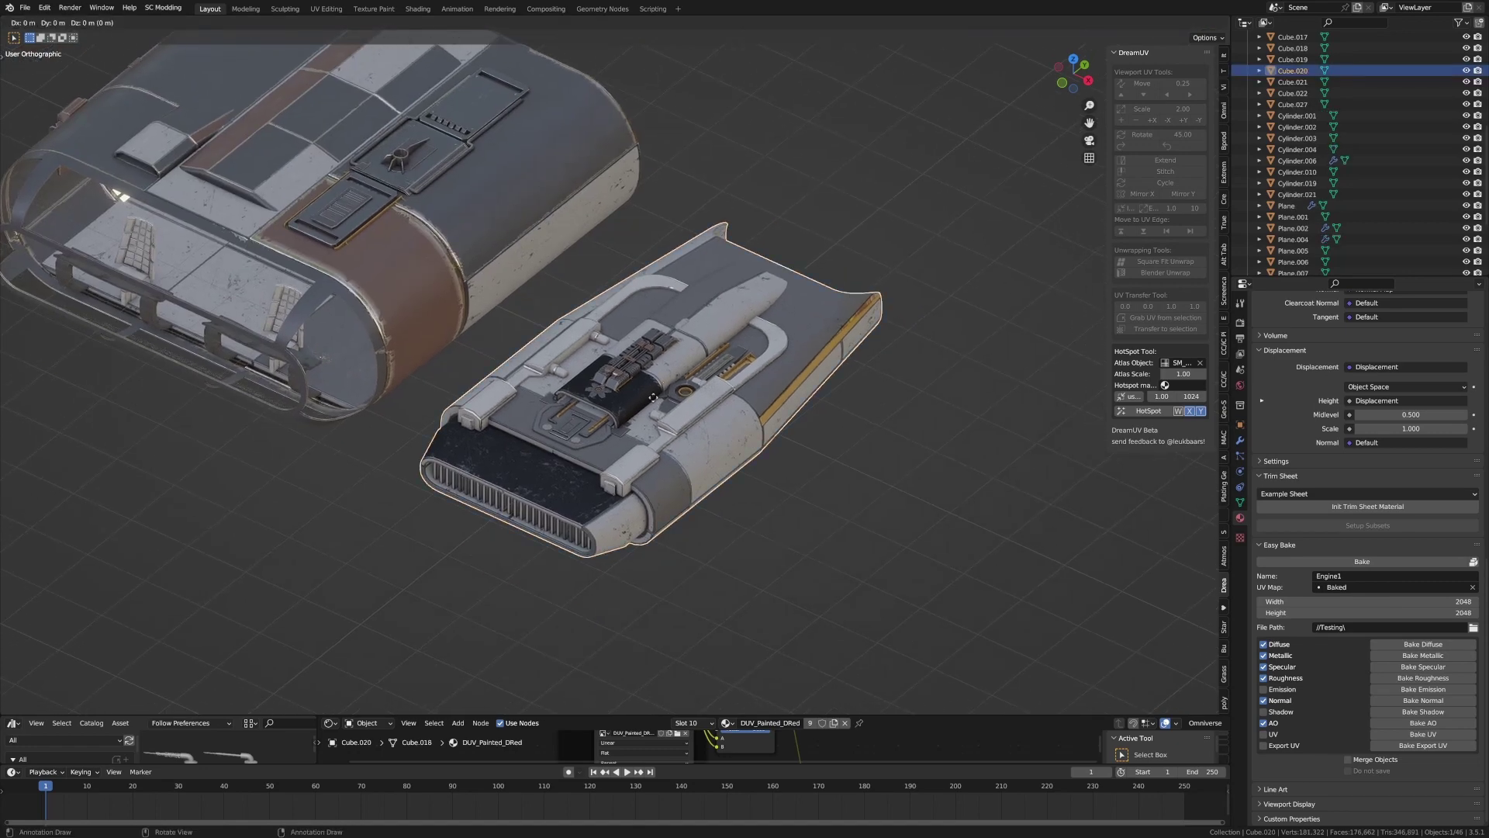
key("x")
left_click(936, 534)
middle_click_drag(937, 534, 755, 403, "shift")
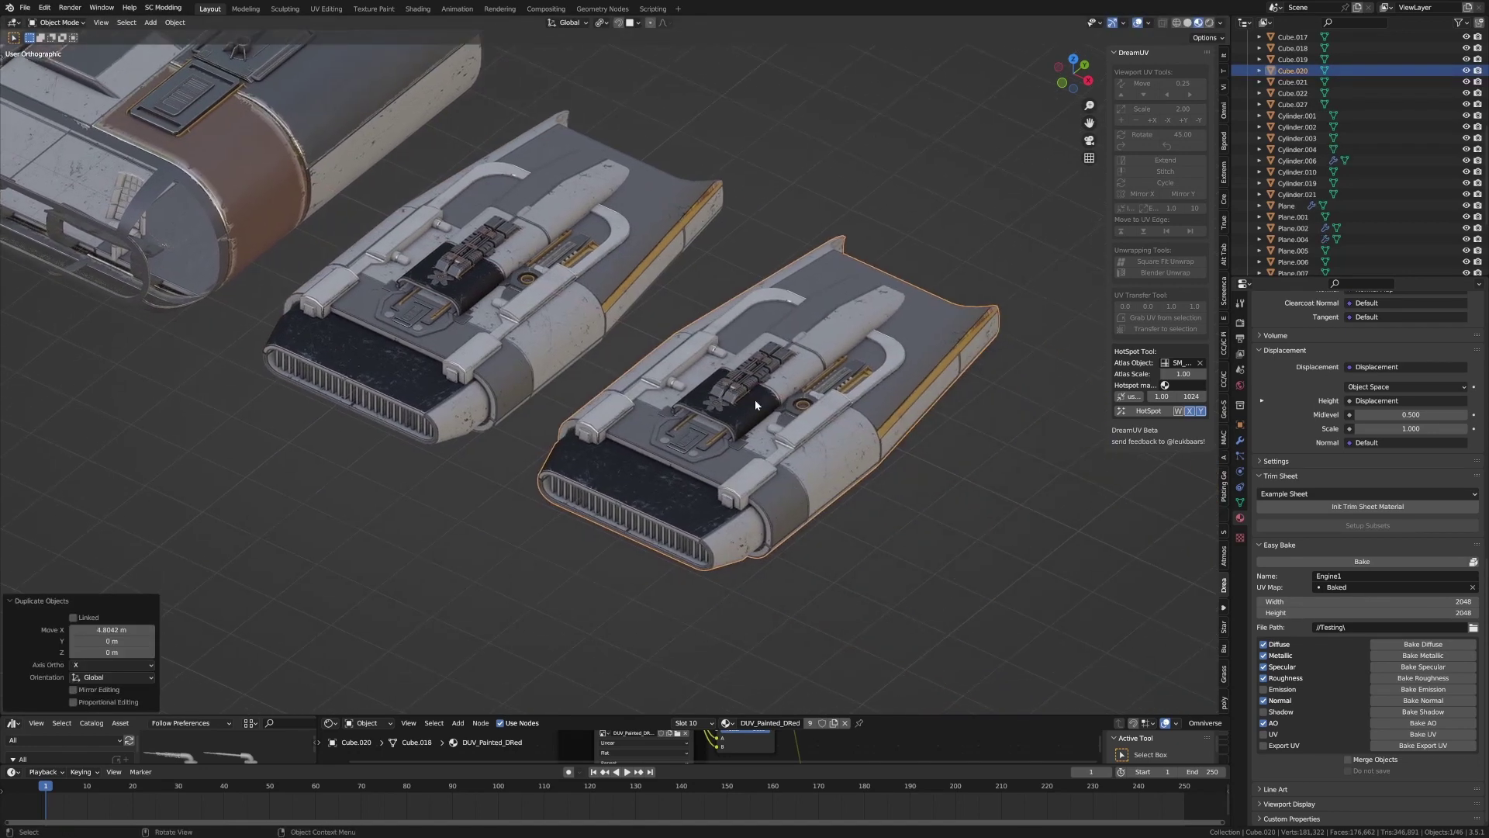
scroll(1357, 503, "up", 14)
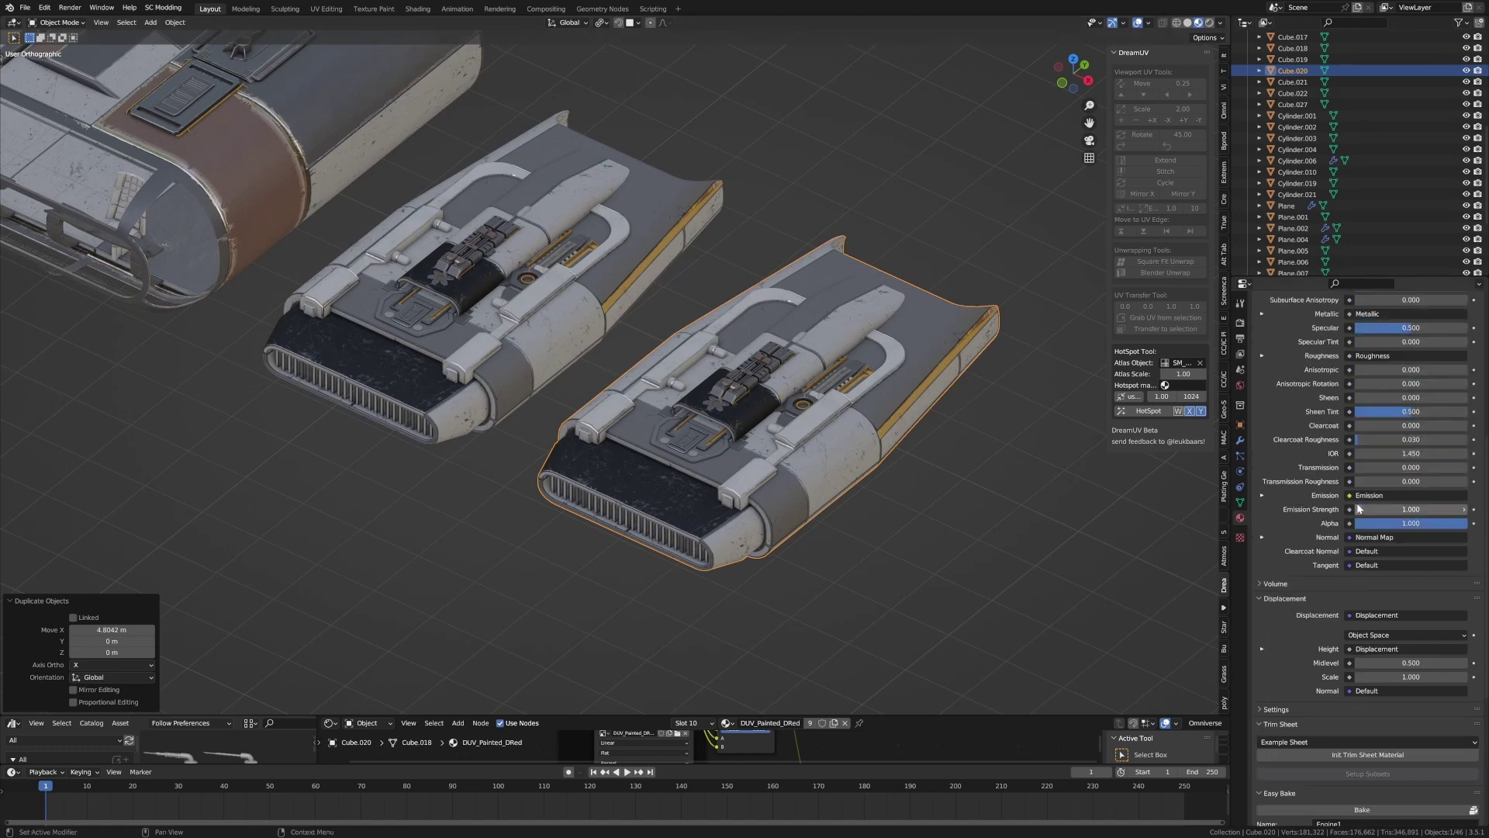
Remove all three material slots from the copy and delete its UVMap, keeping Baked
left_click(1479, 334)
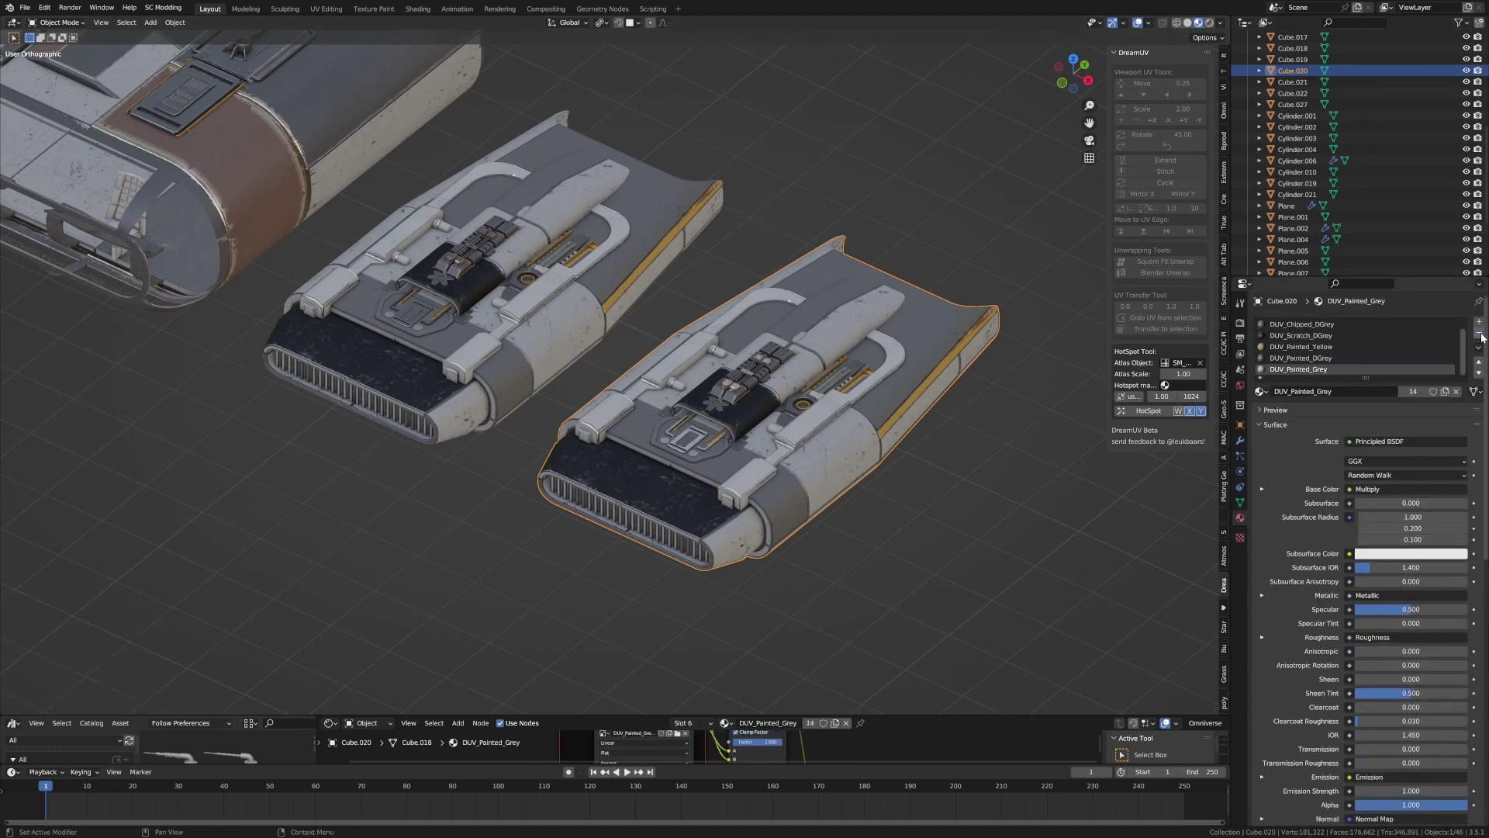
left_click(1479, 333)
left_click(1479, 334)
left_click(1239, 502)
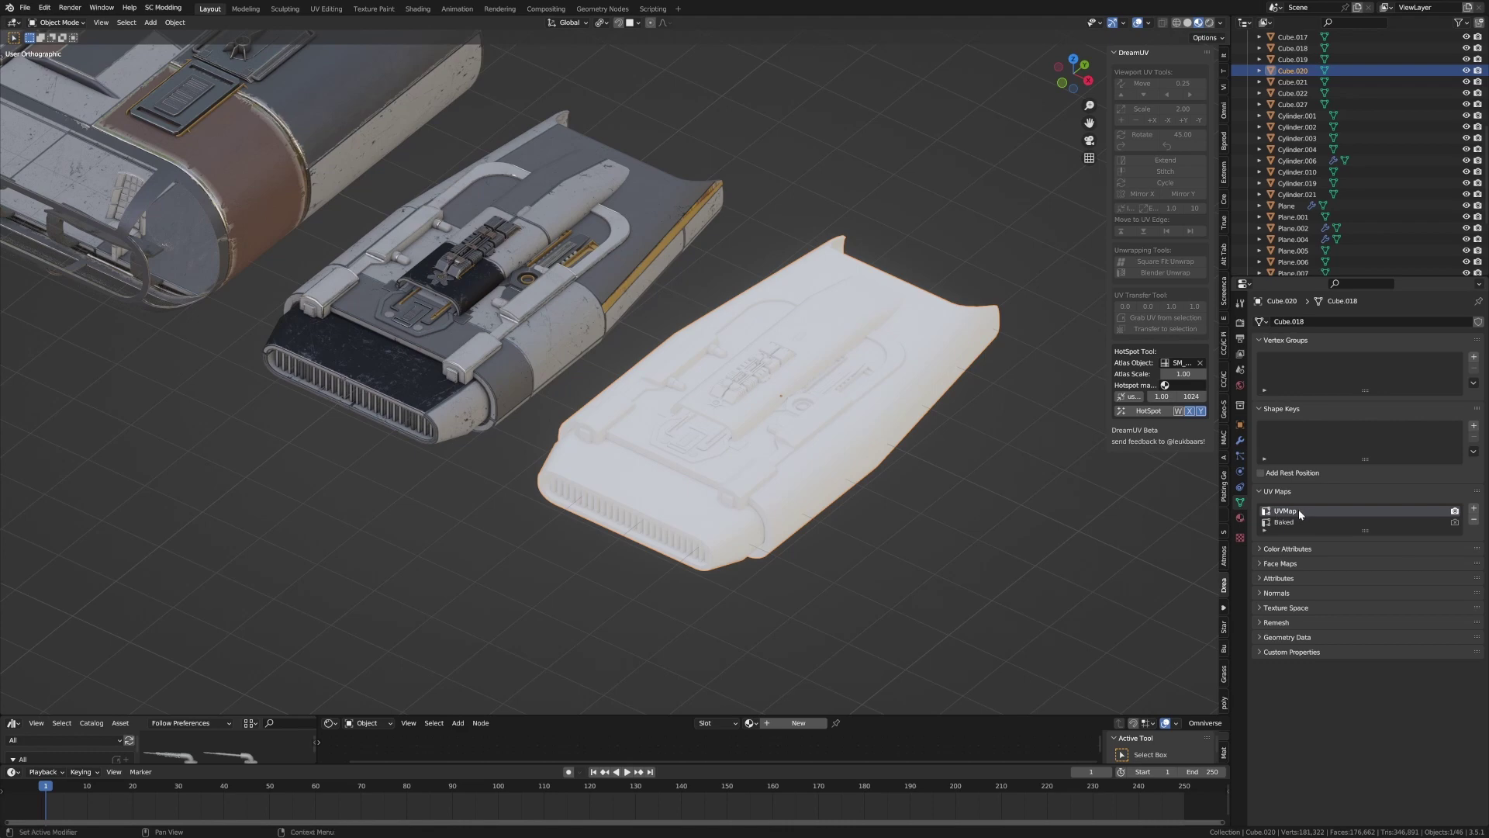
left_click(1476, 522)
Create a new material for the copy and load all six Engine1 textures via Ctrl+Shift+T
left_click(419, 10)
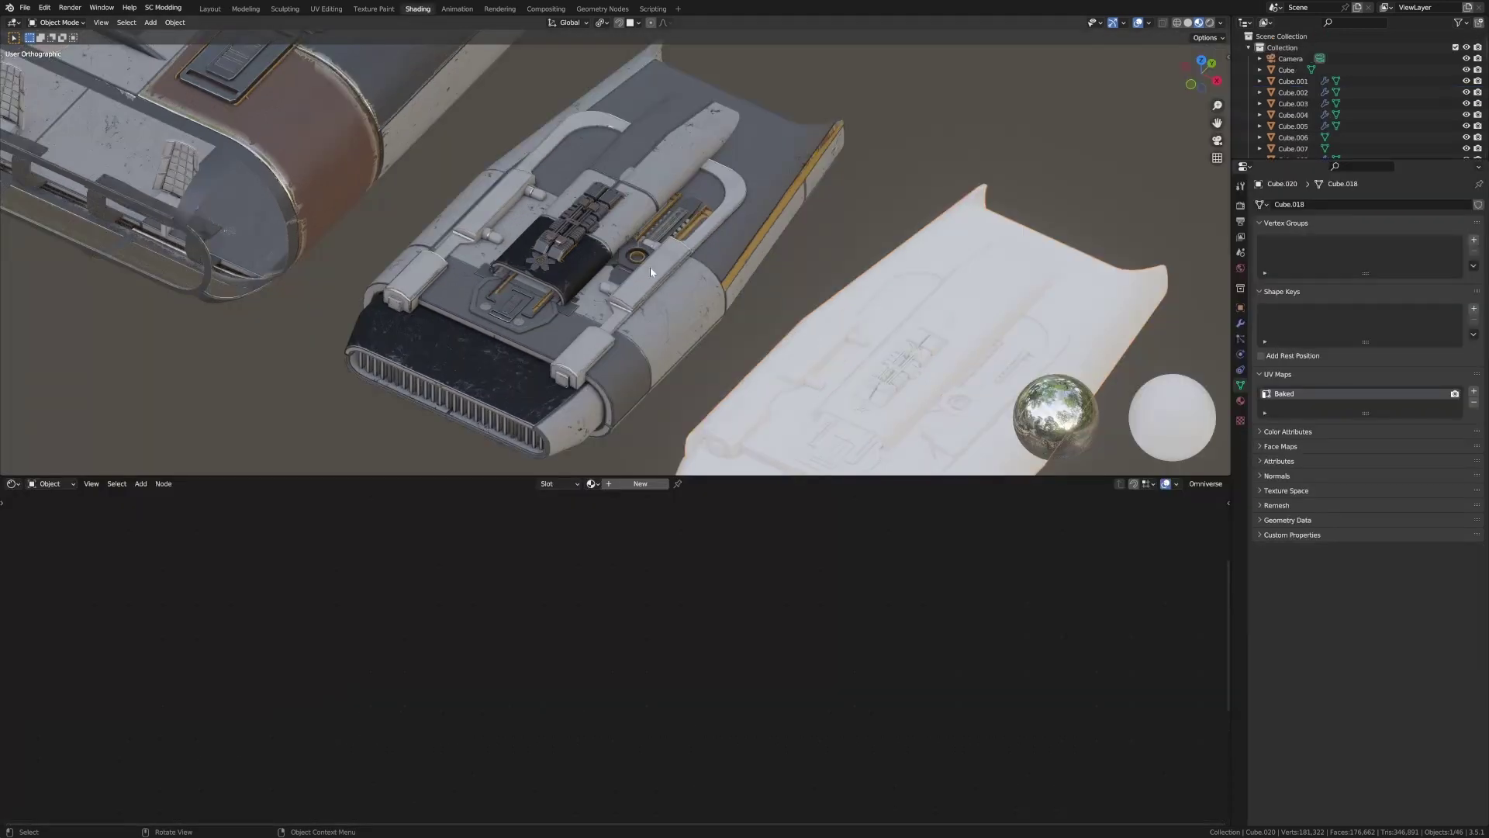
left_click(640, 483)
key("KP_Decimal")
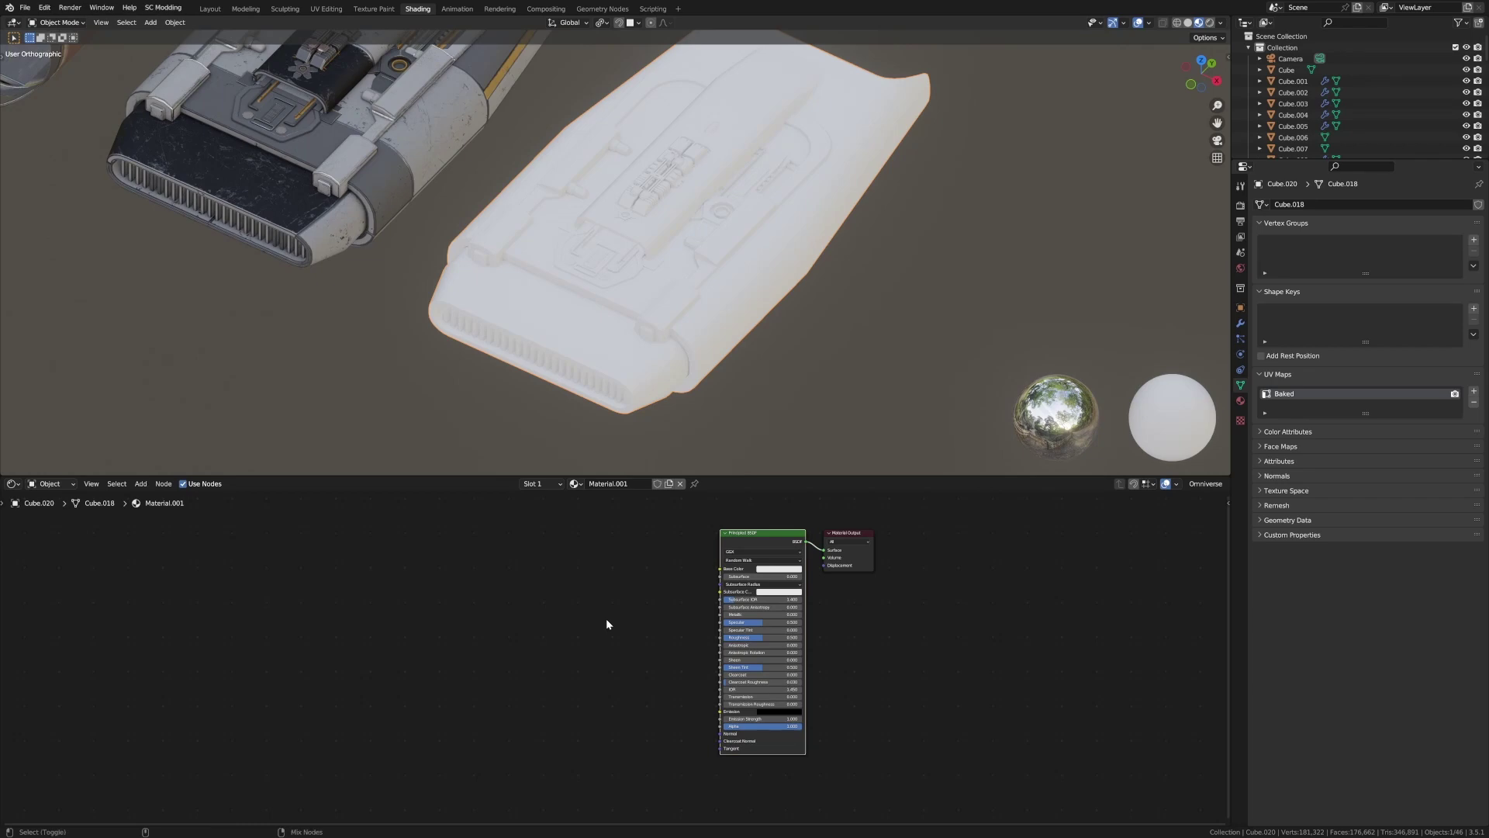
key("ctrl+shift+t")
left_click(372, 167)
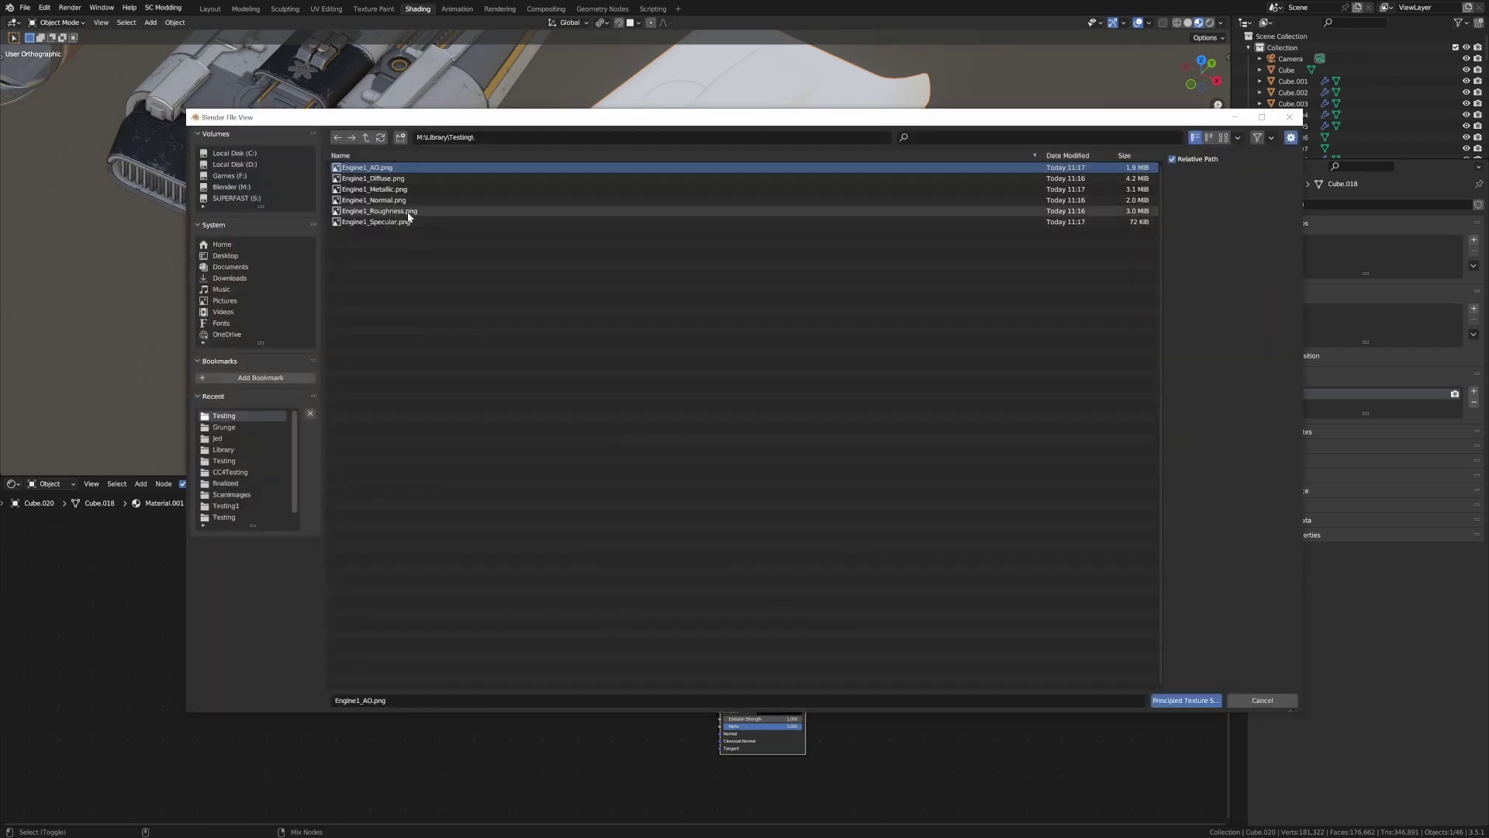
left_click(376, 222, "shift")
left_click(1186, 701)
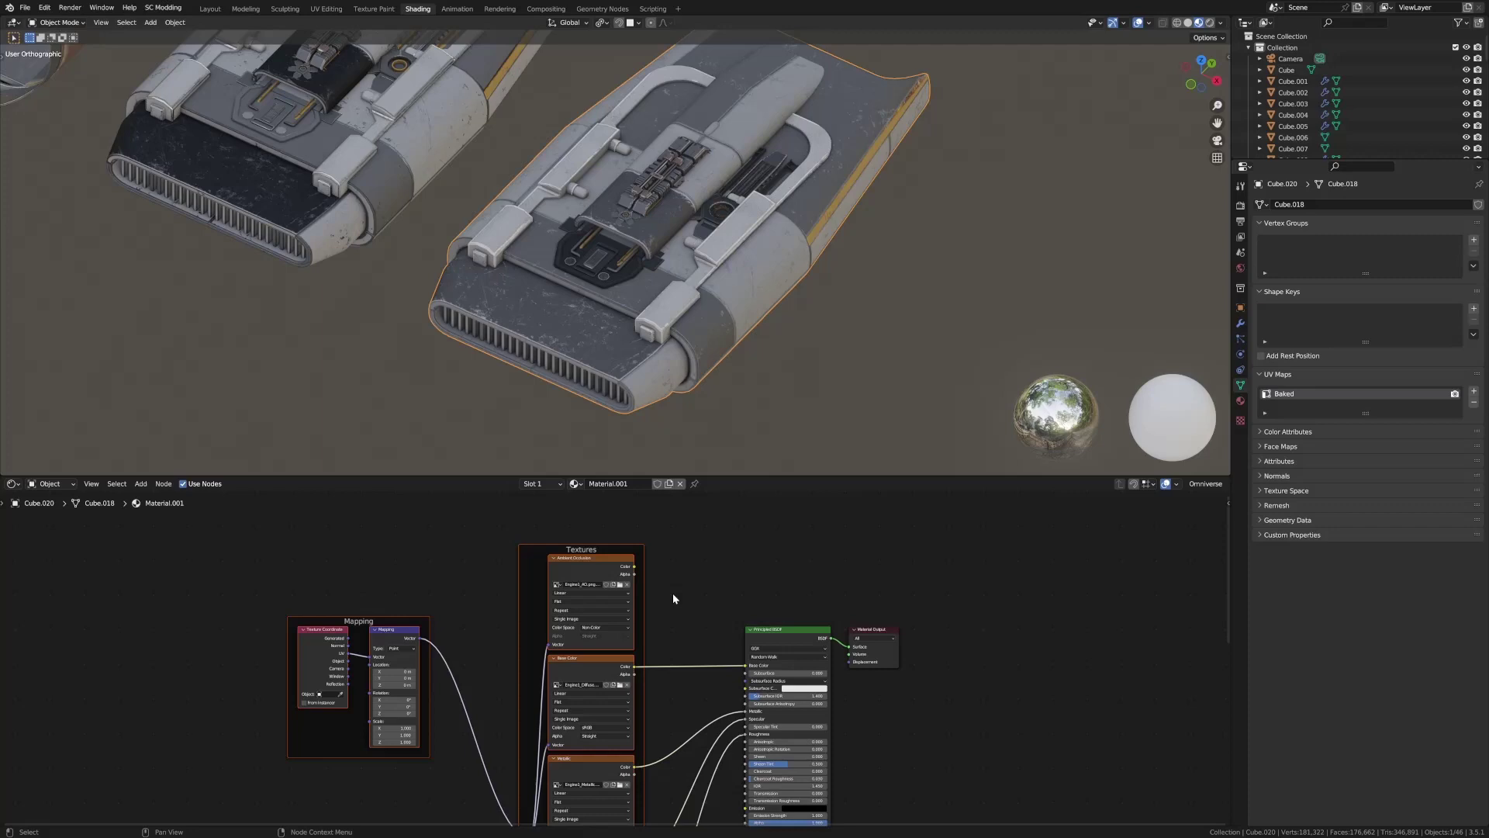
Insert a Mix Color node set to Multiply, combining AO with the base colour
key("shift+a")
mouse_move(643, 654)
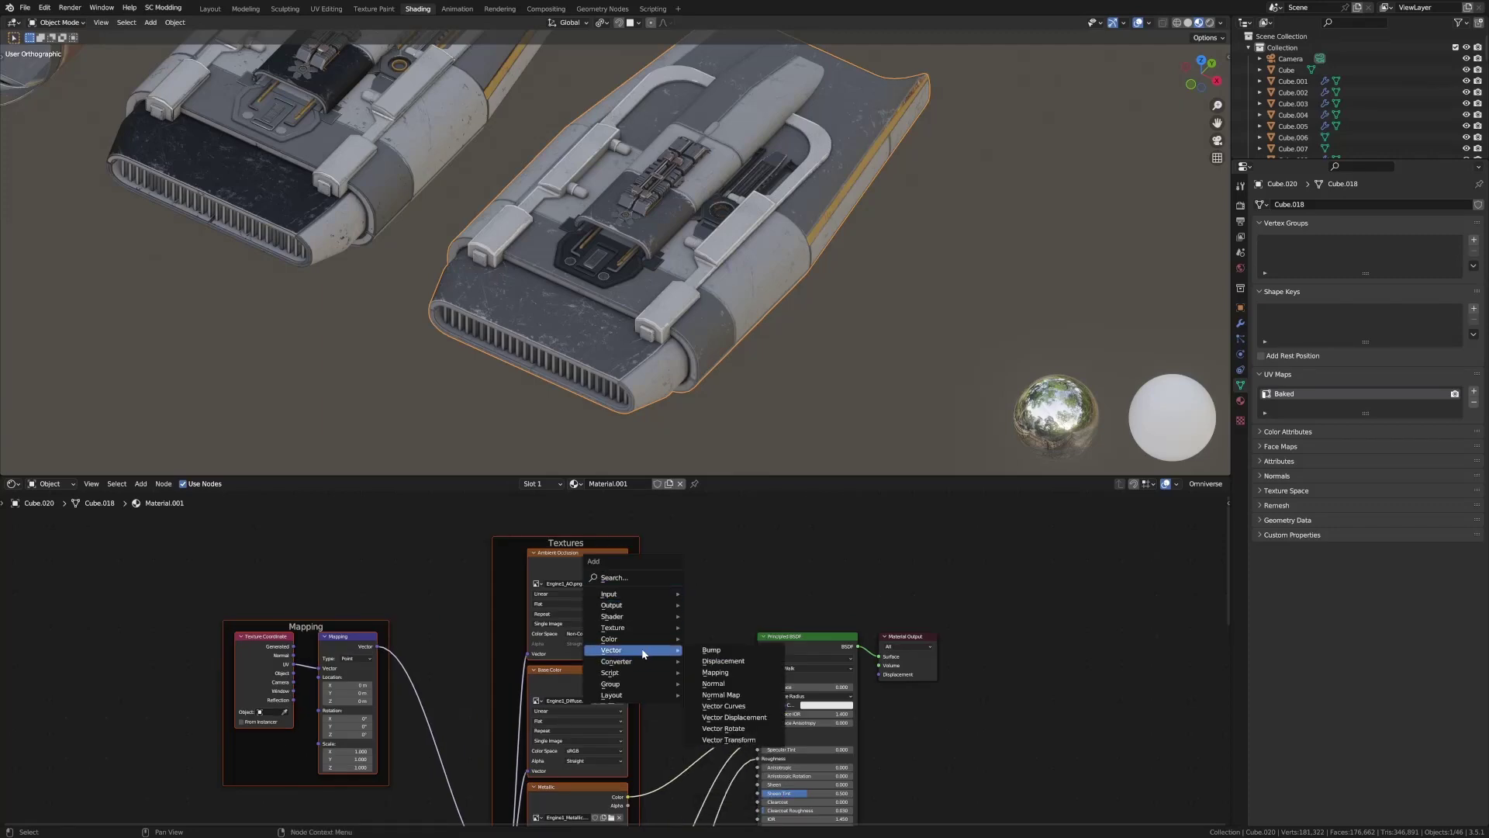
left_click(725, 696)
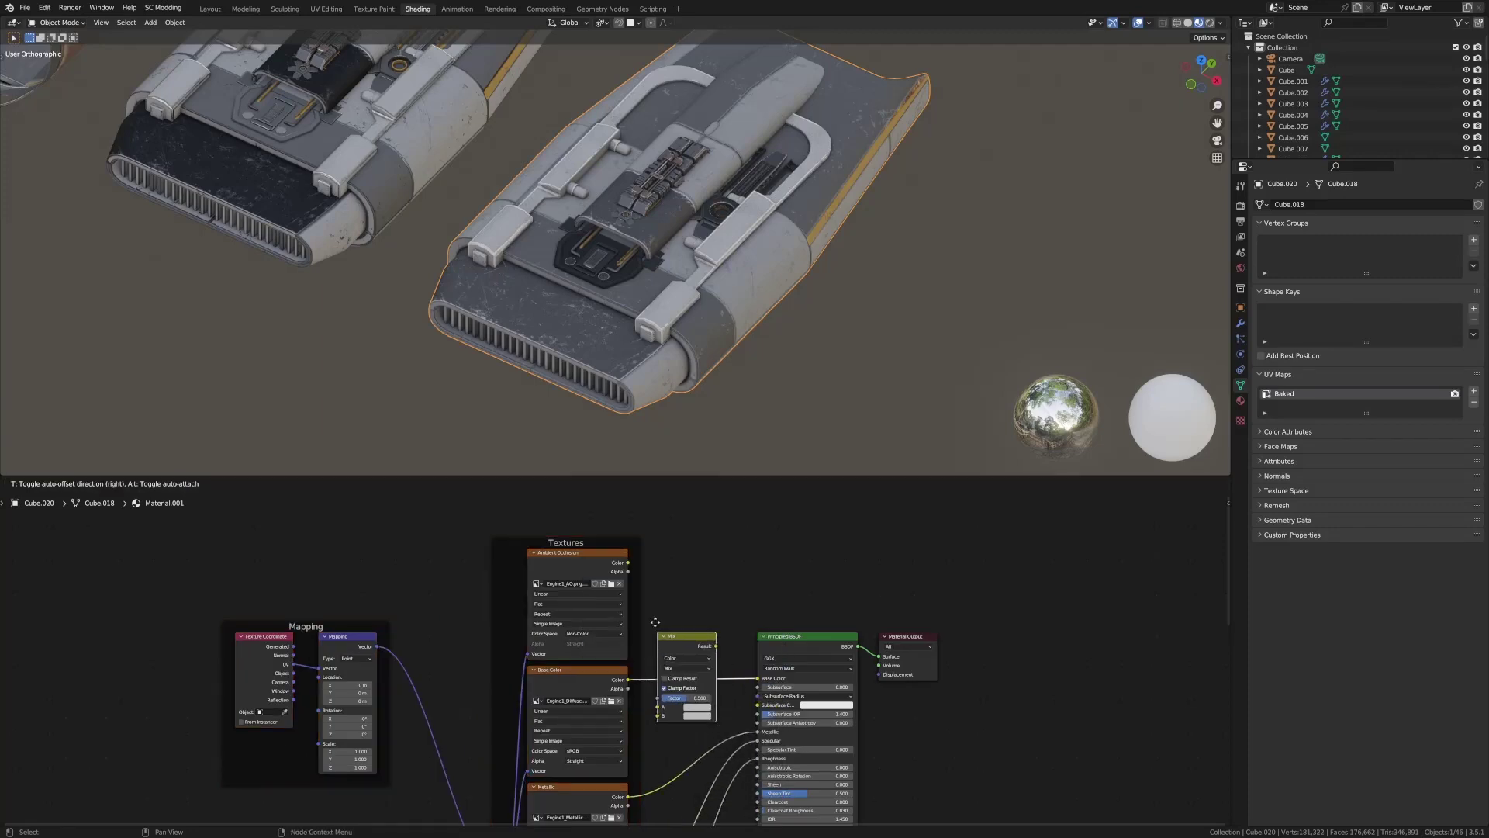
left_click(664, 583)
mouse_move(628, 562)
left_mouse_down()
mouse_move(676, 689)
mouse_move(667, 678)
left_mouse_up()
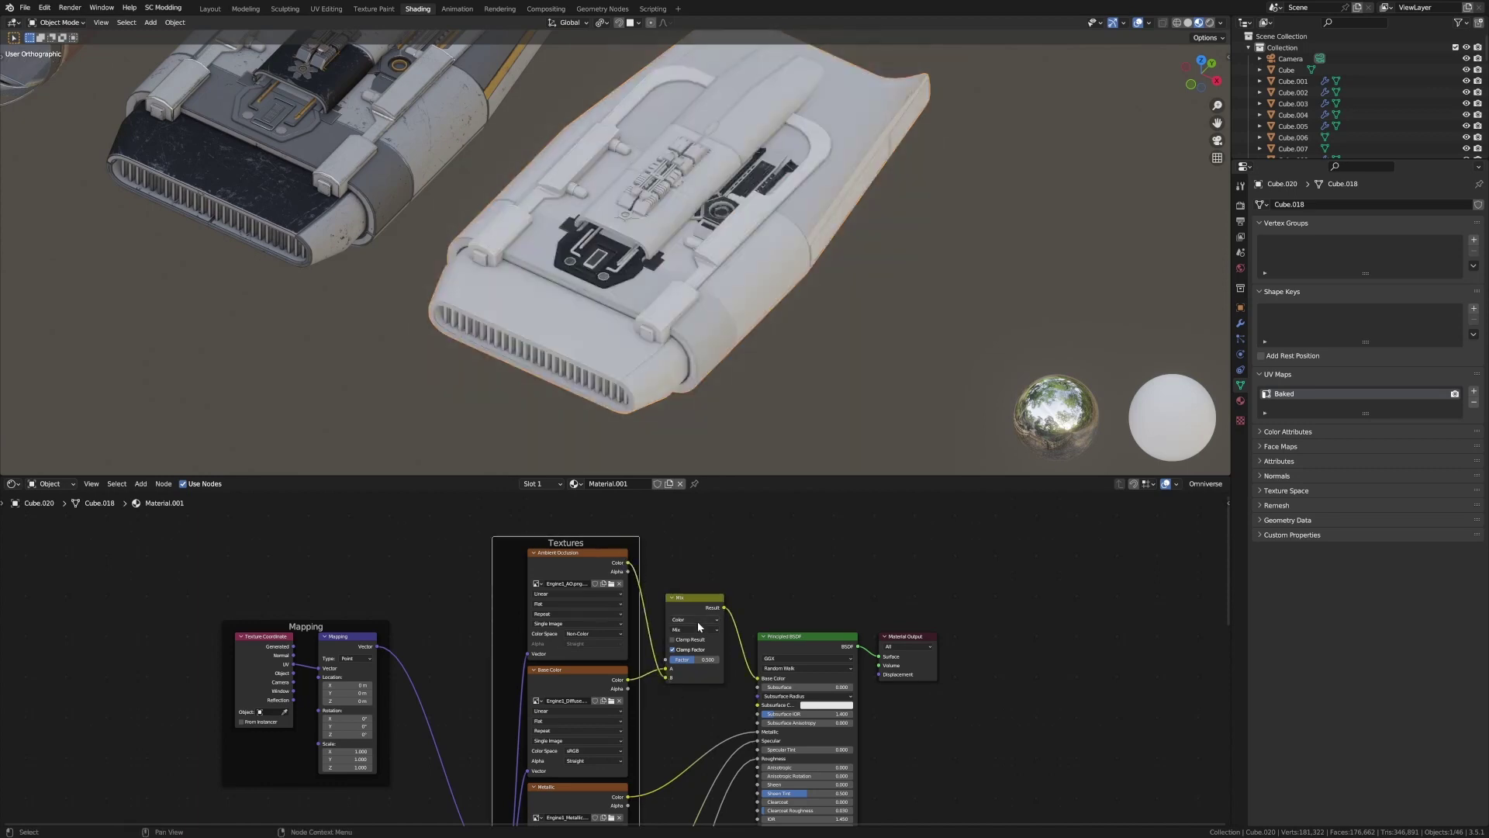
left_click(698, 628)
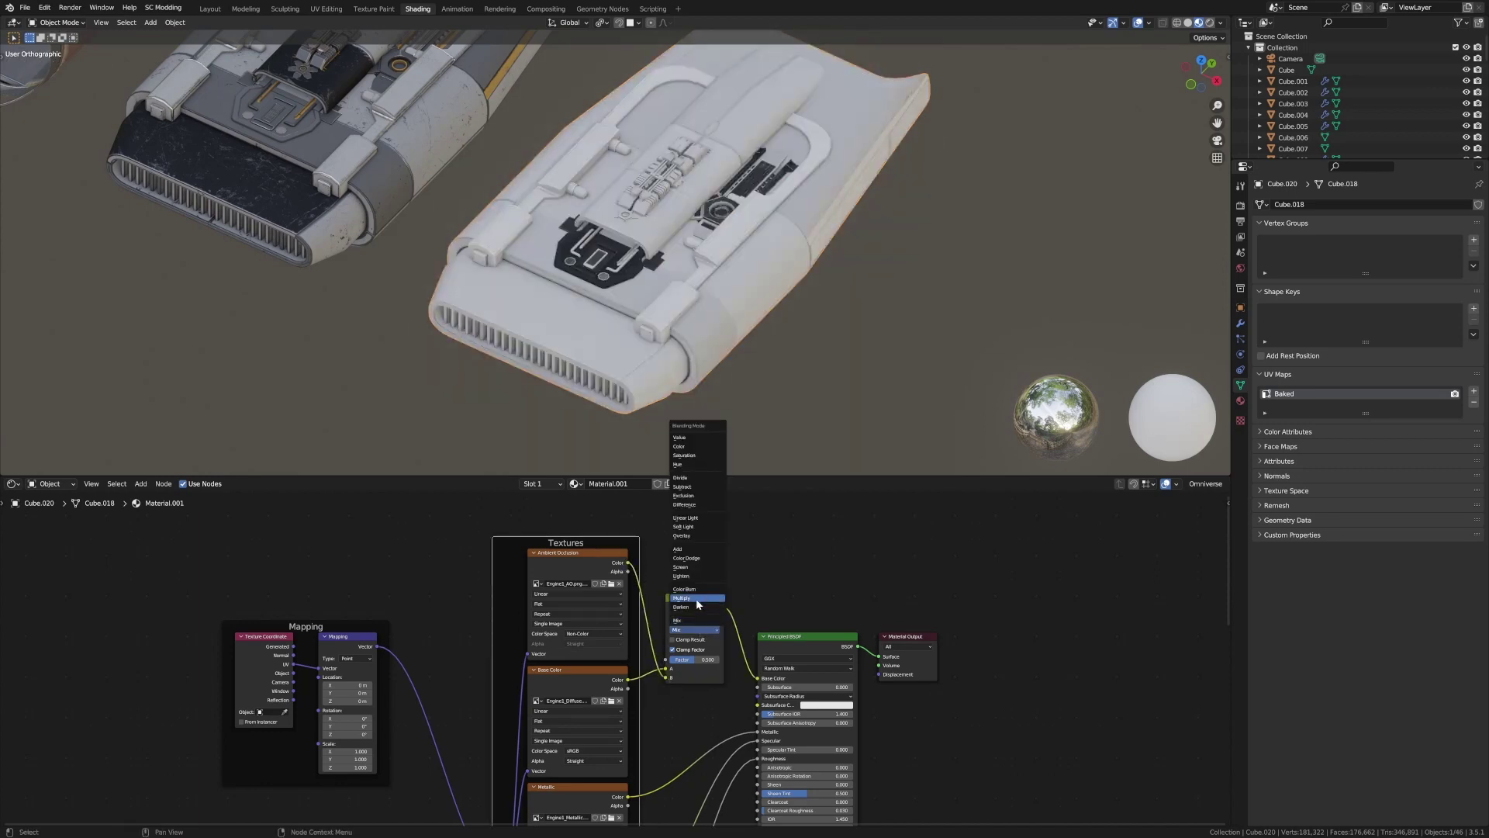
left_click(698, 598)
scroll(590, 660, "down", 1)
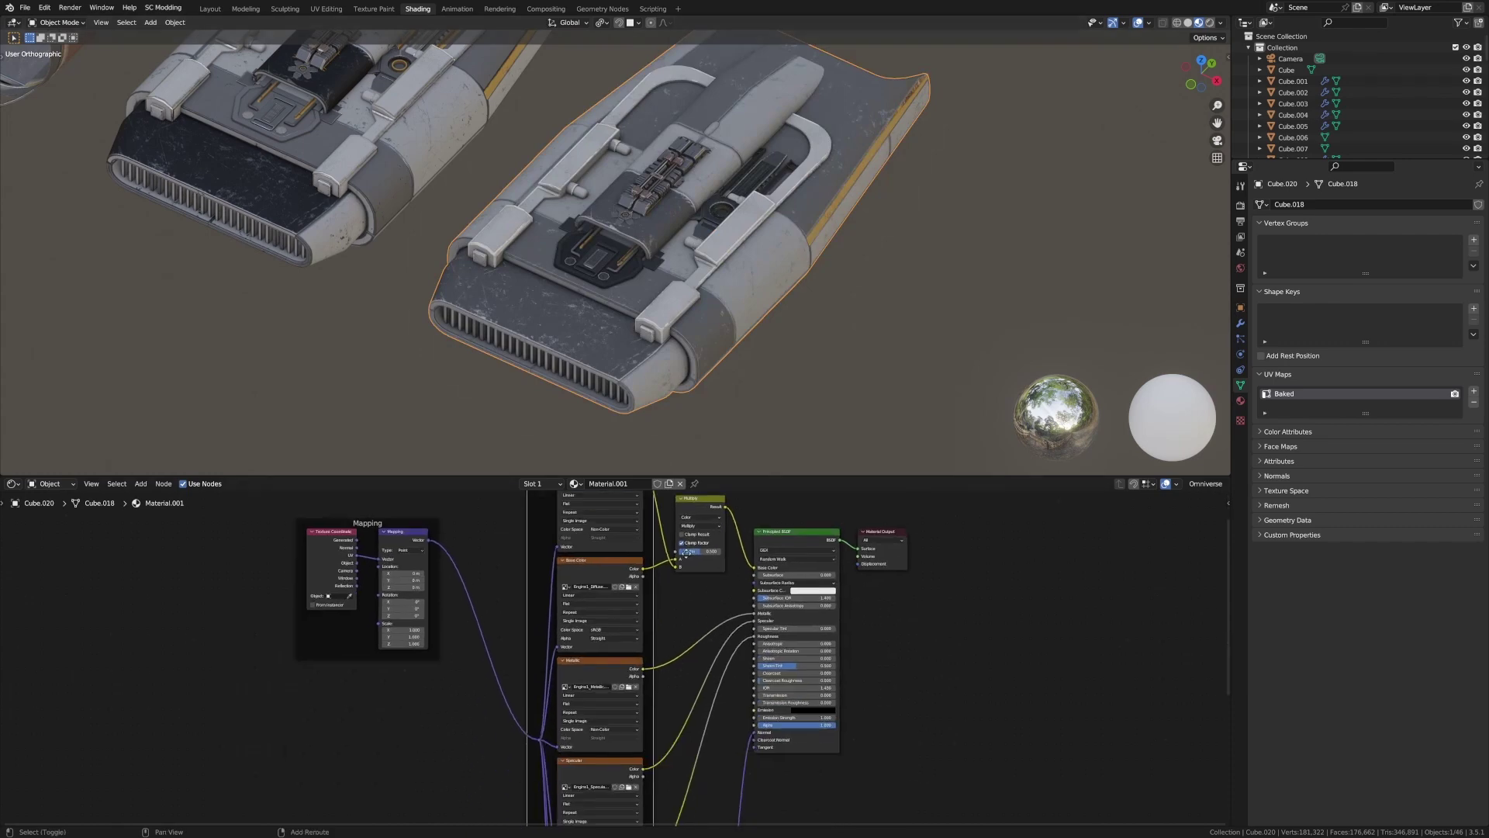
middle_click_drag(698, 326, 1176, 78)
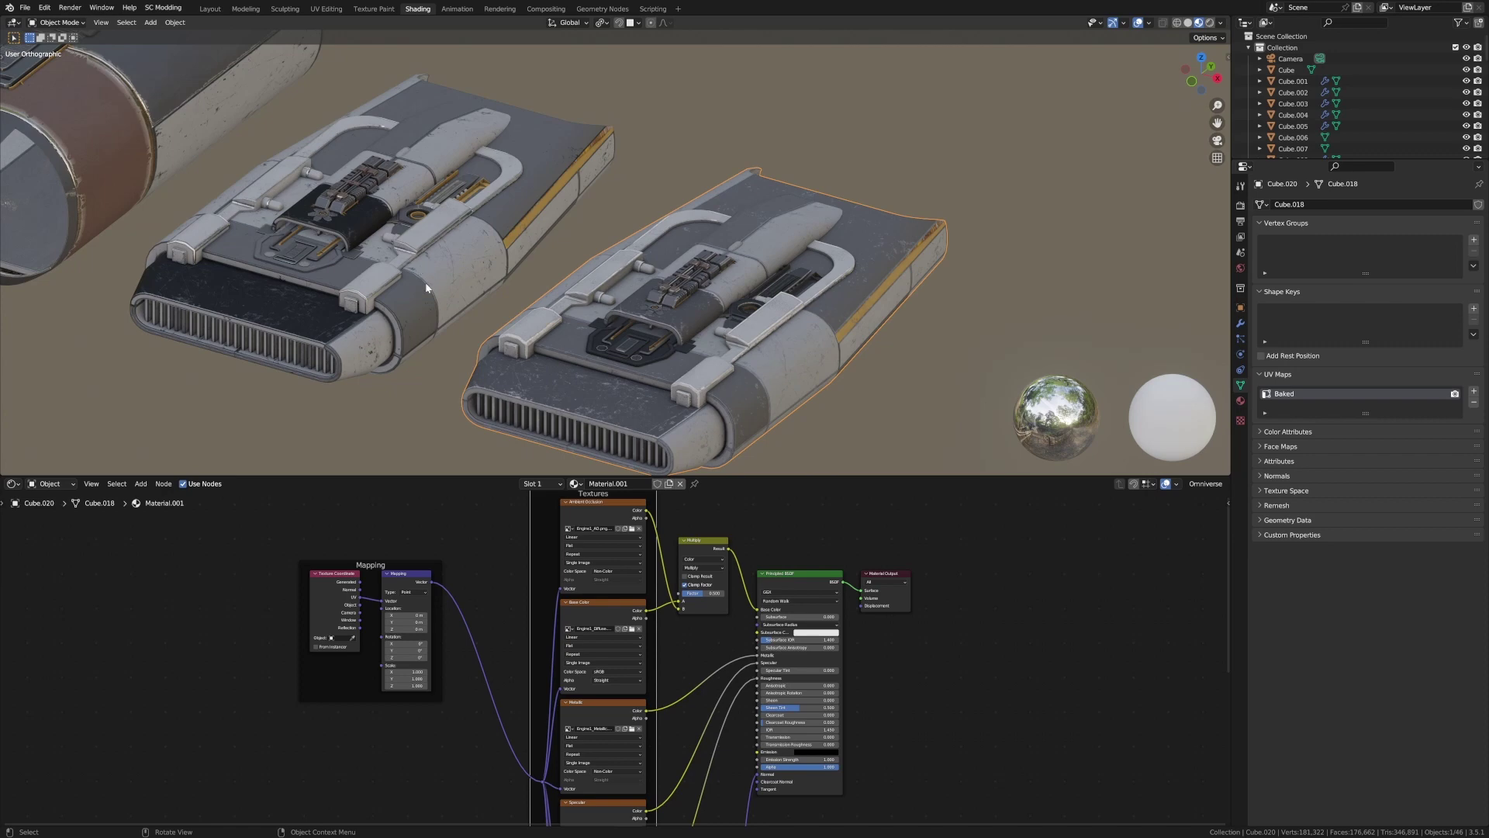
left_click(1149, 22)
left_click(1084, 254)
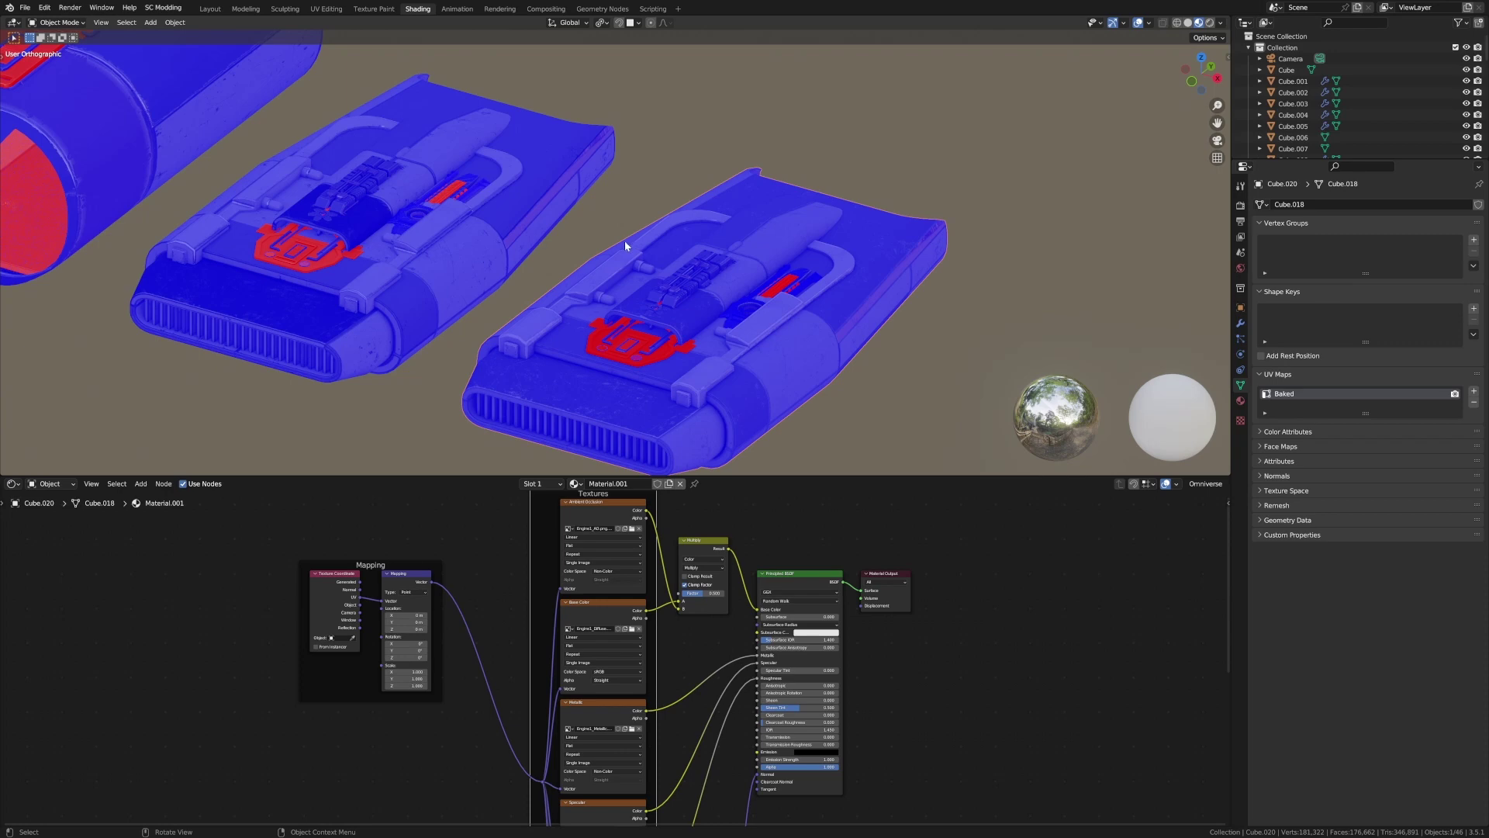
key("alt+shift+z")
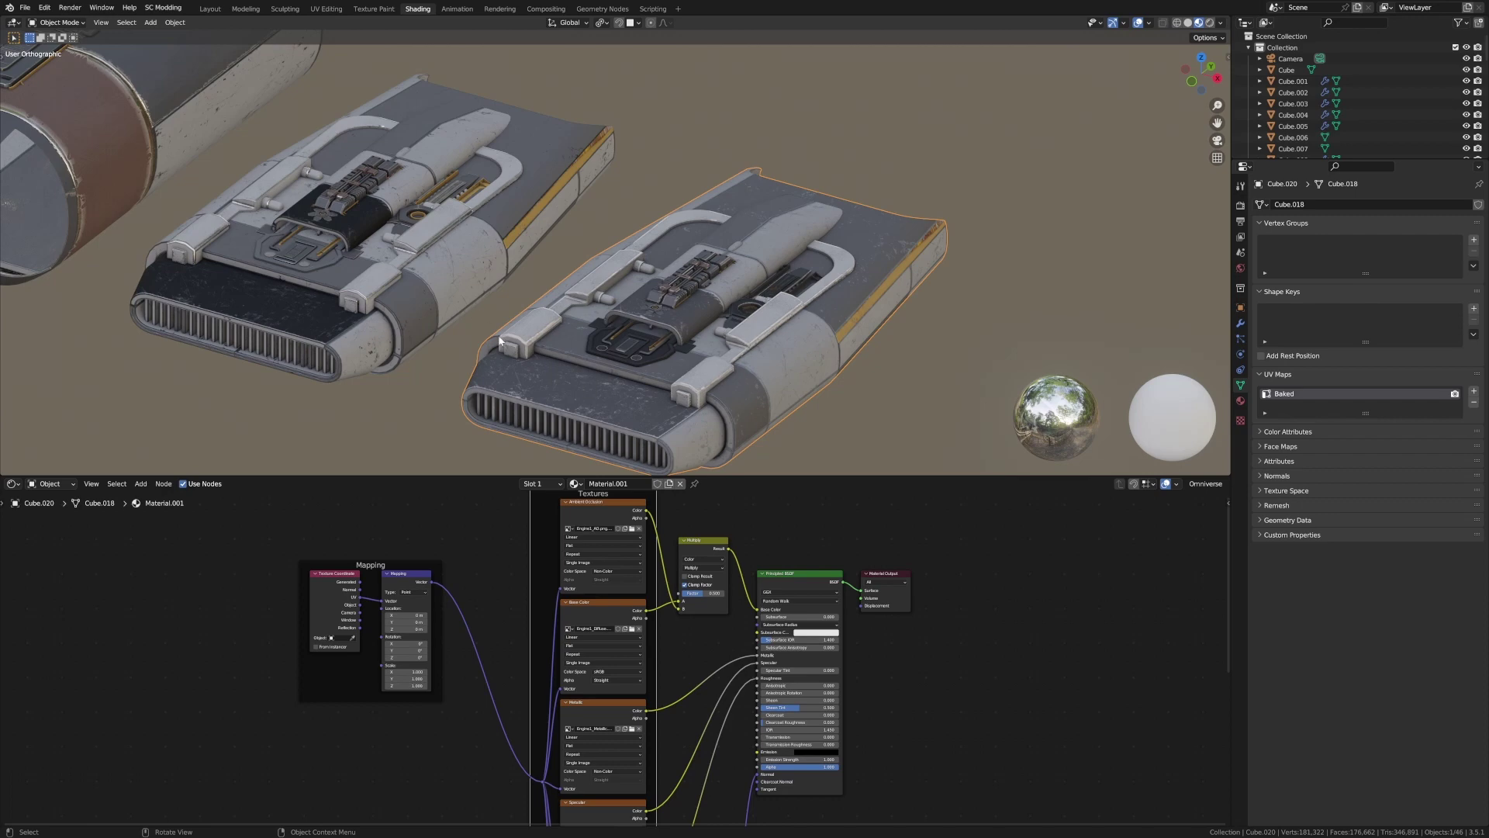
Merge by Distance on the original engine part's mesh, removing 4475 duplicate vertices
left_click(498, 287)
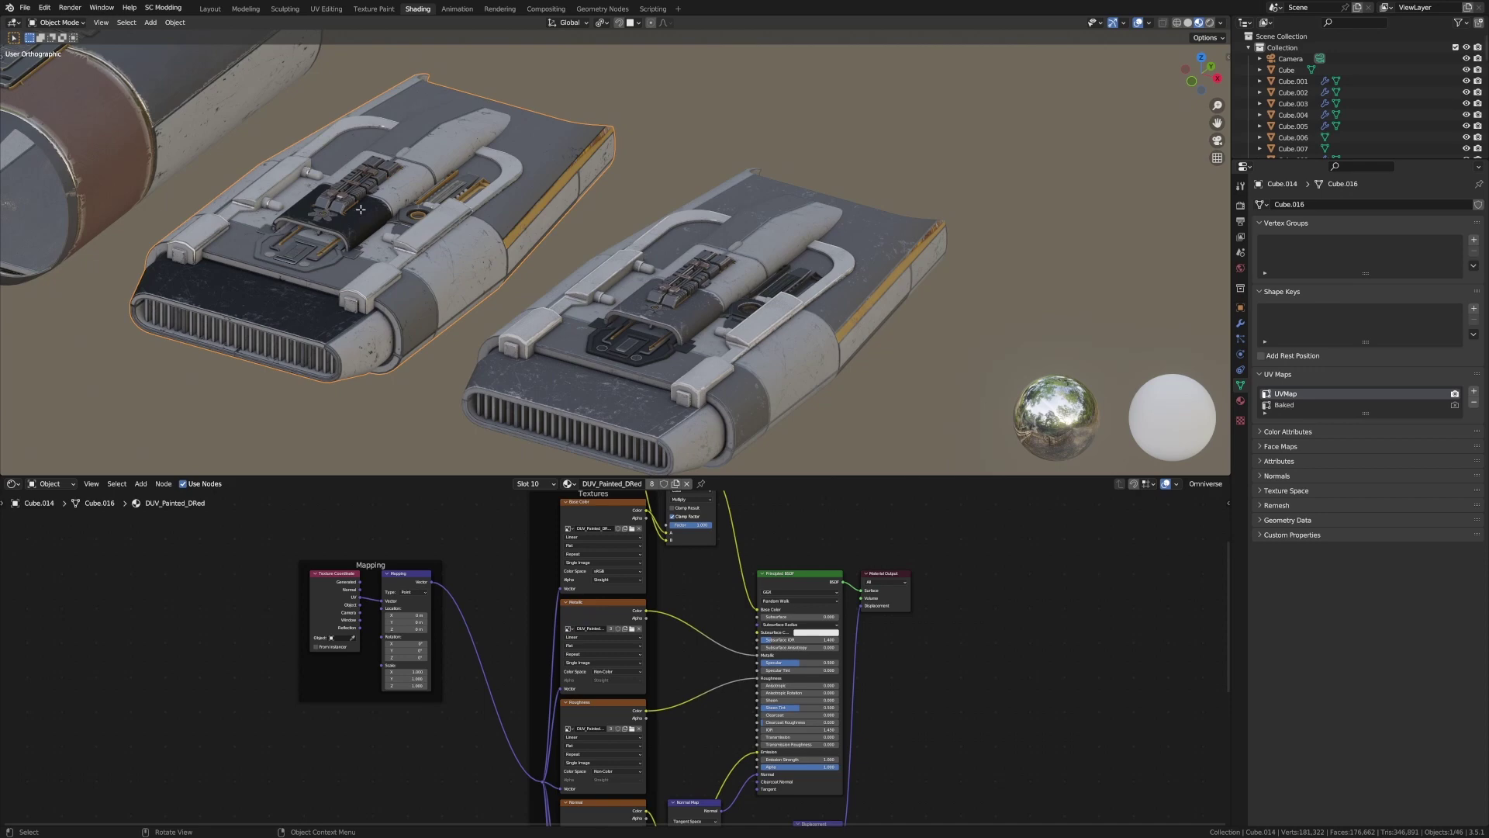
key("Tab")
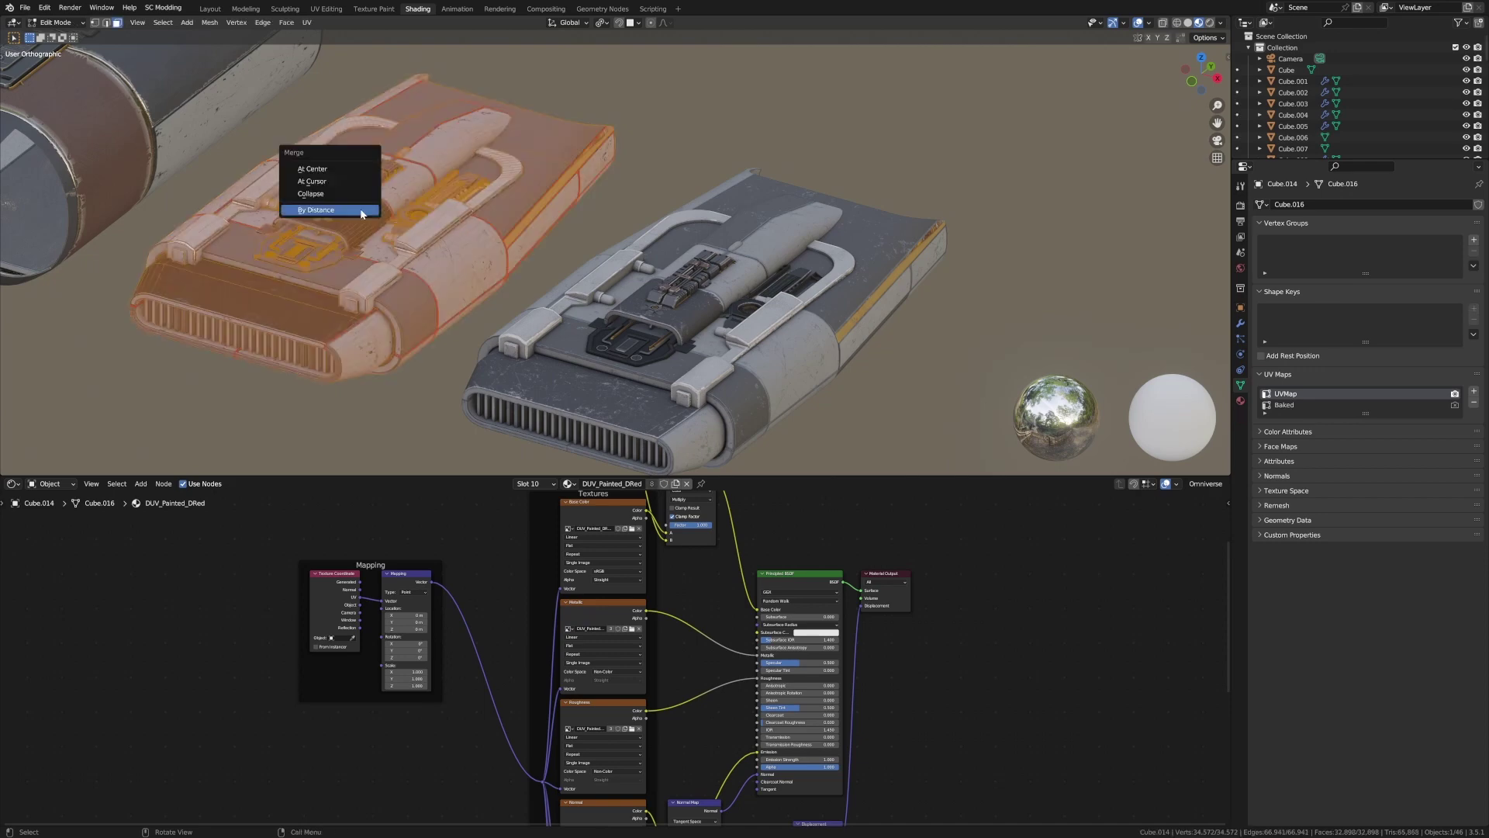
left_click(361, 211)
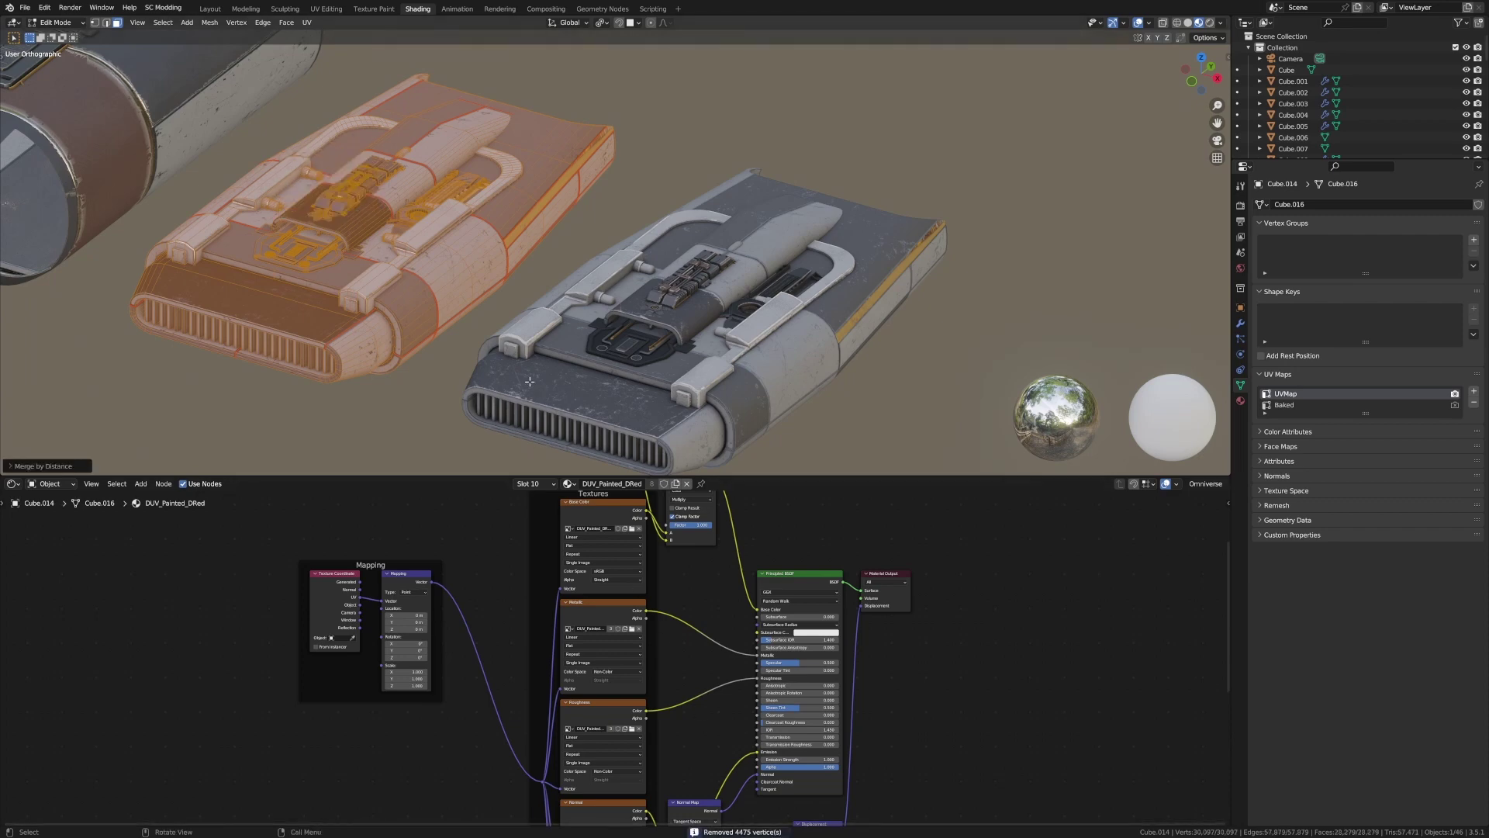
key("Tab")
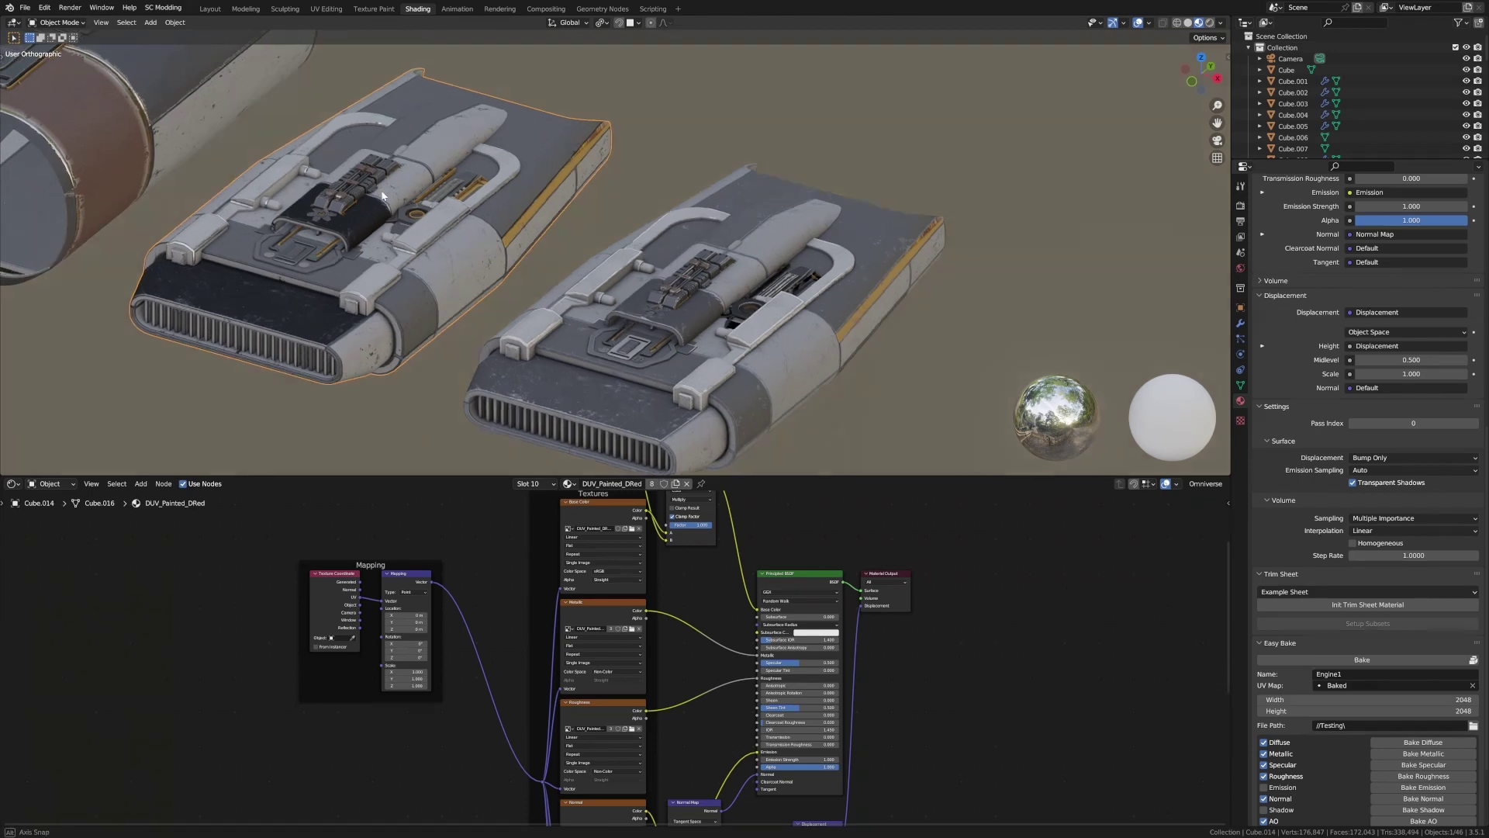
Select the yellow strip's linked geometry on the original part and bring up Delete options
scroll(375, 207, "up", 2)
scroll(375, 207, "up", 6)
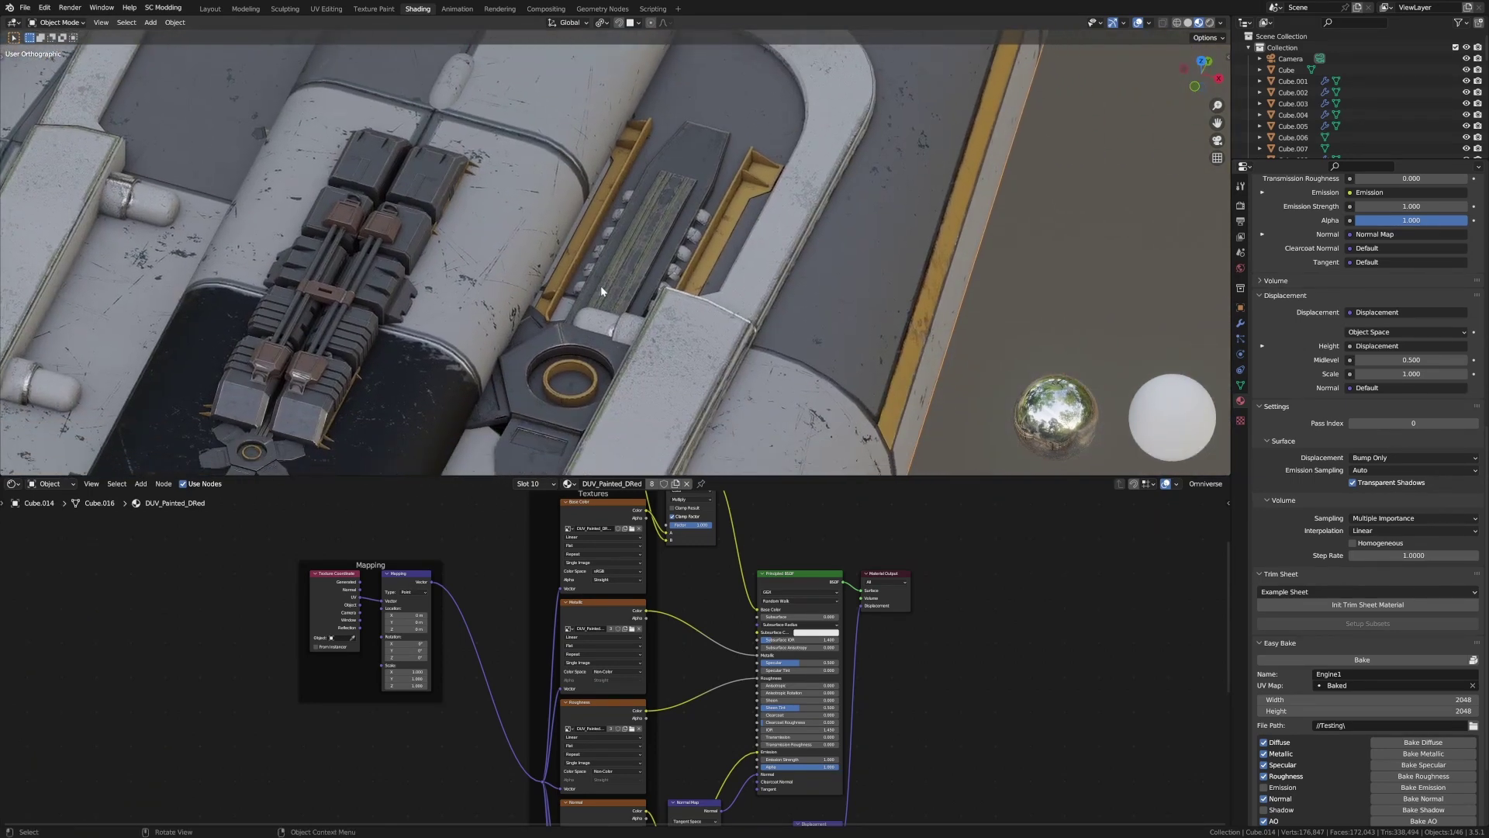
key("Tab")
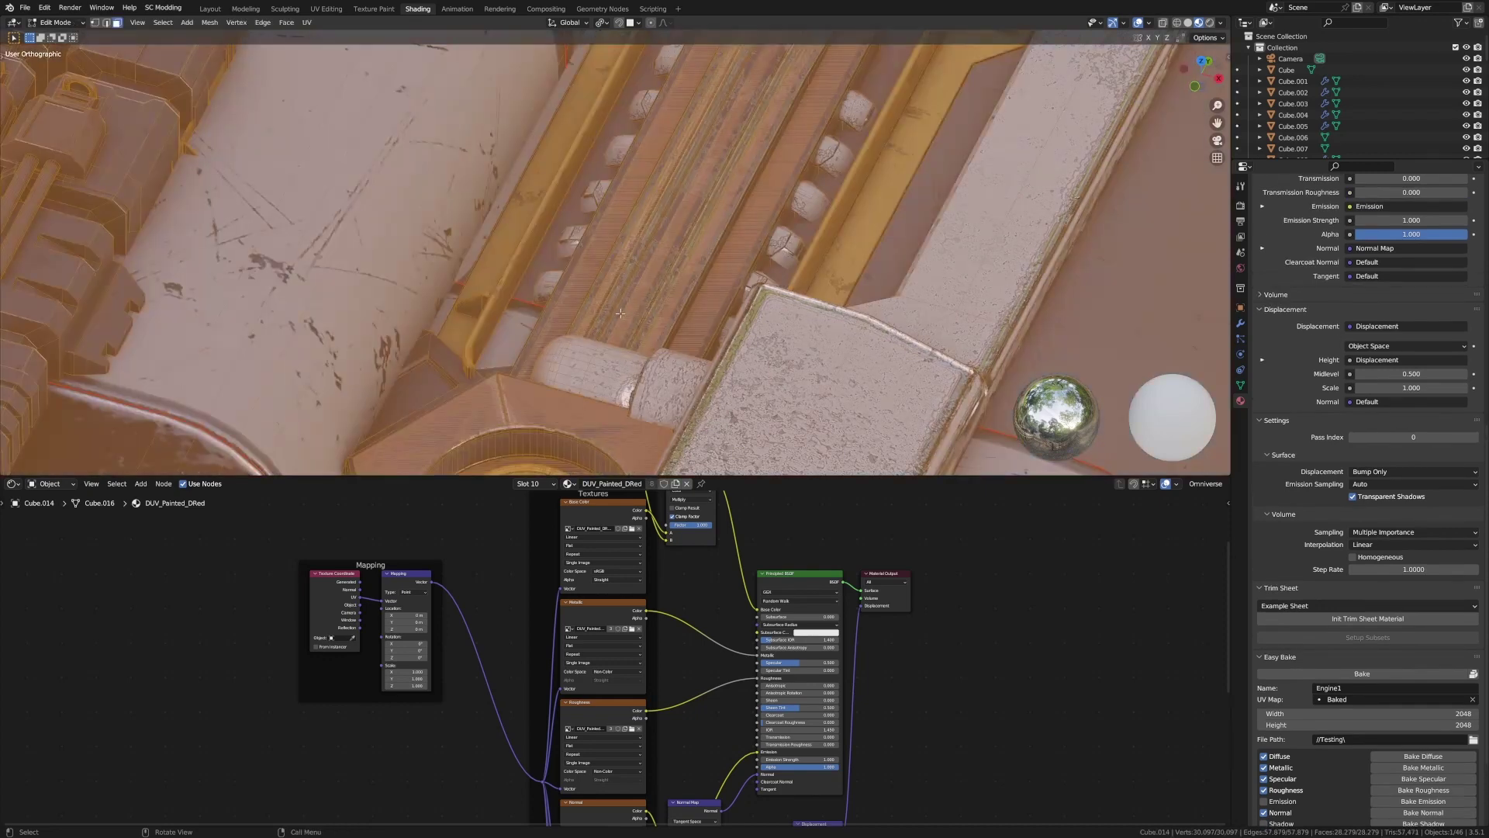
left_click(573, 313)
left_click(495, 310)
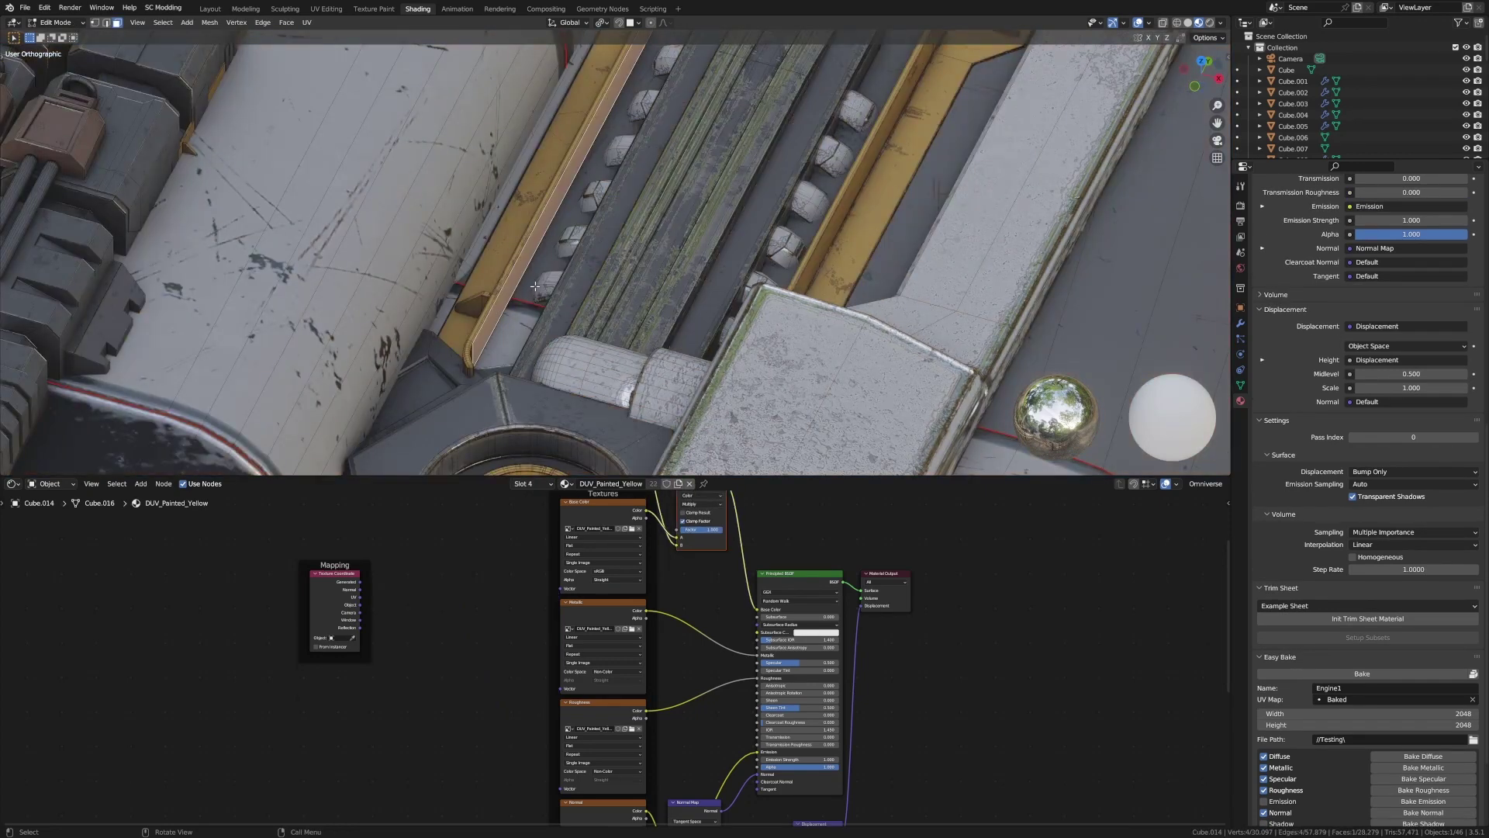
key("ctrl+l")
key("1")
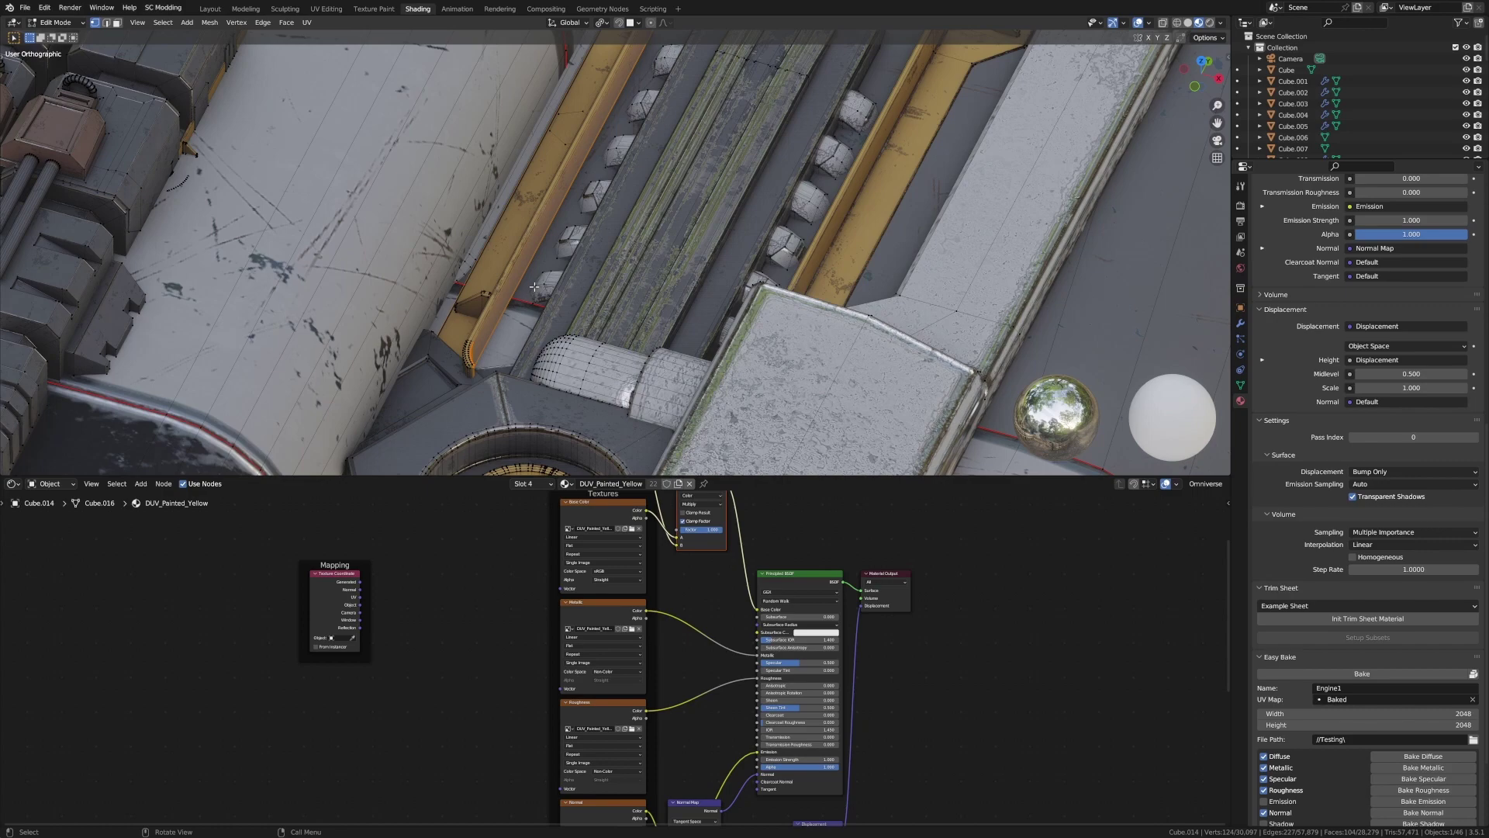
key("l")
key("x")
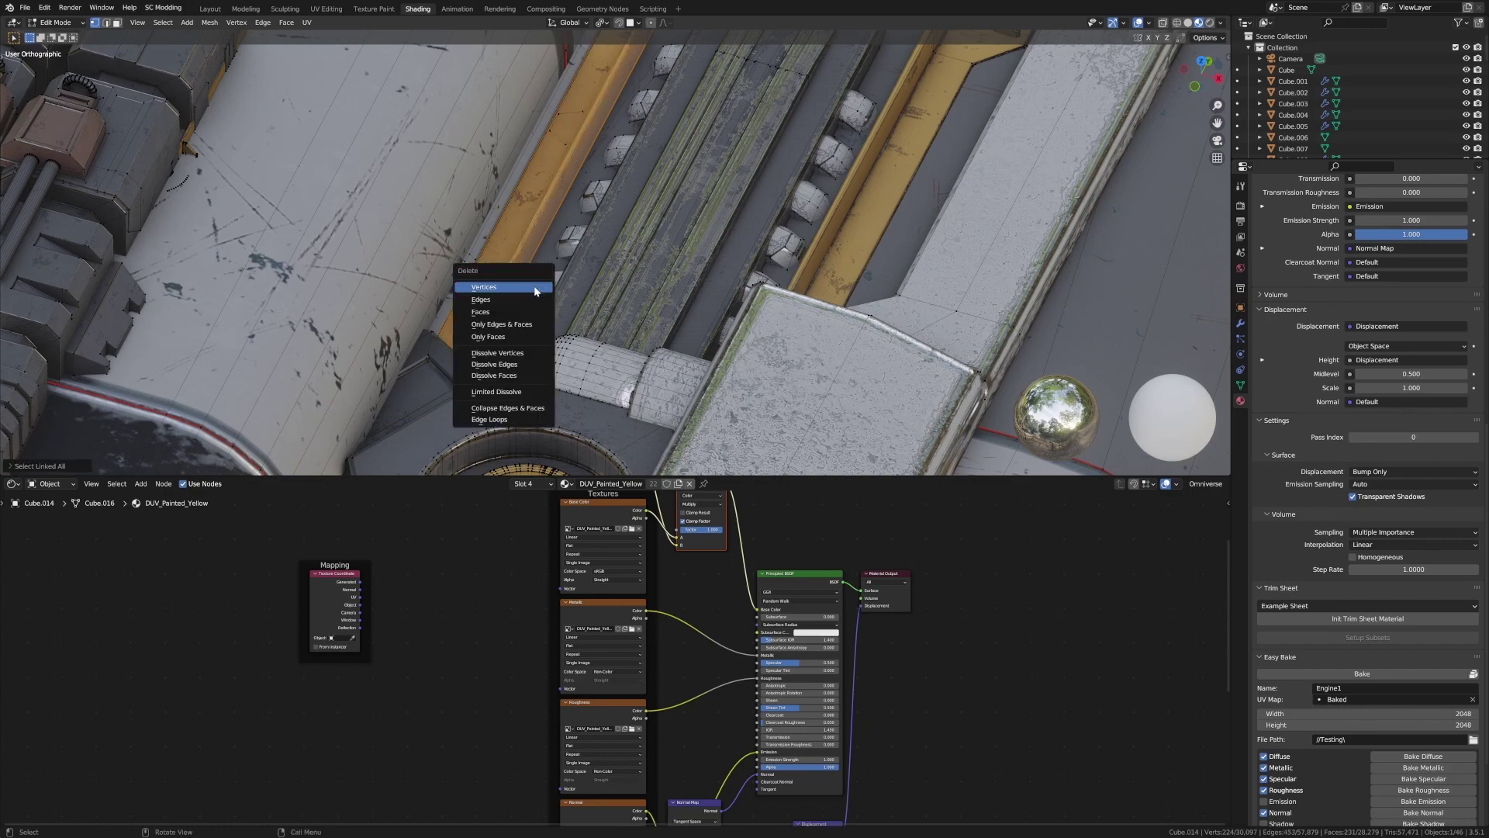